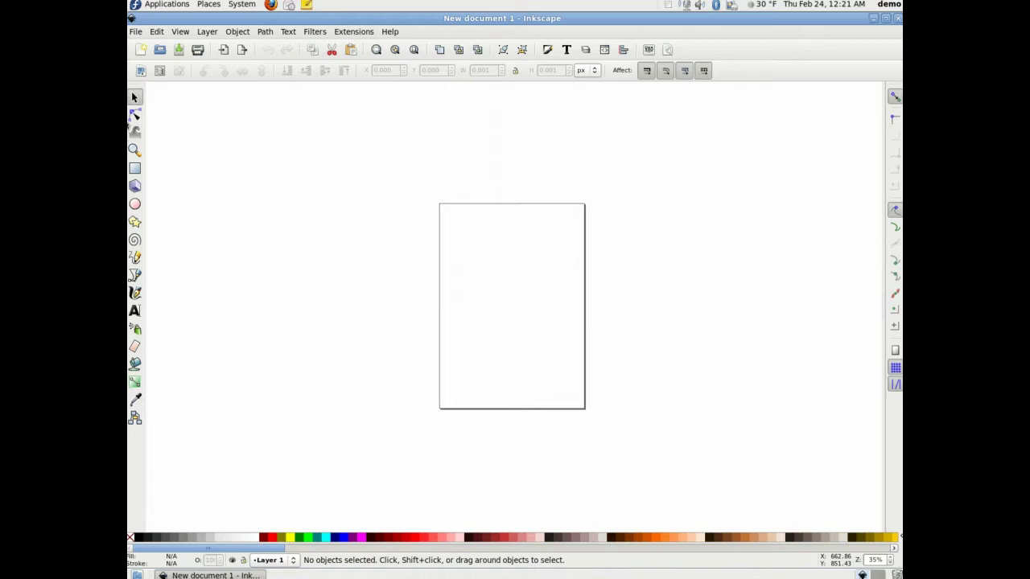
Draw an ellipse about 483 by 494 px in the middle of the page and delete it.
left_click(135, 204)
left_click_drag(463, 249, 558, 346)
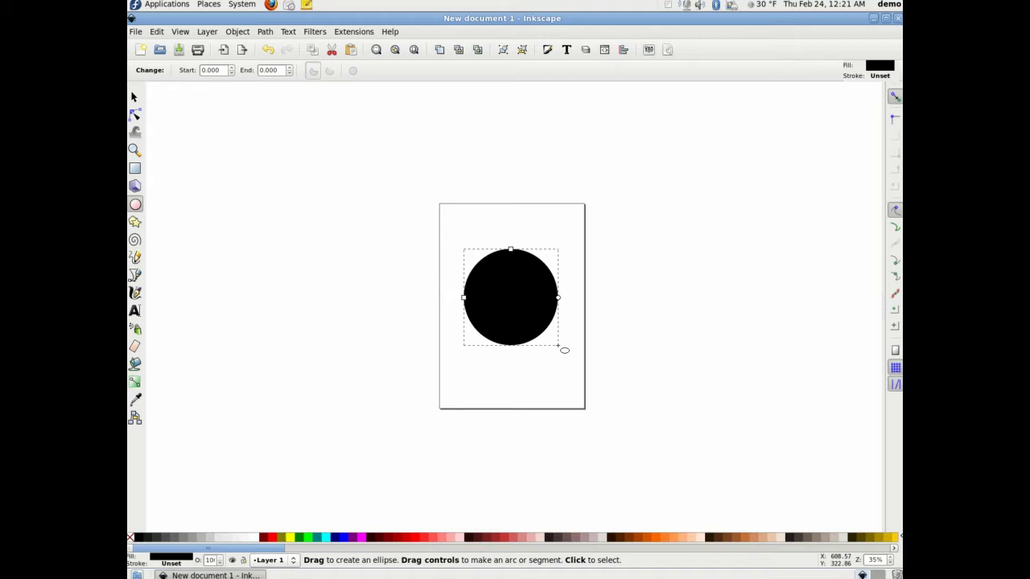
left_click(134, 97)
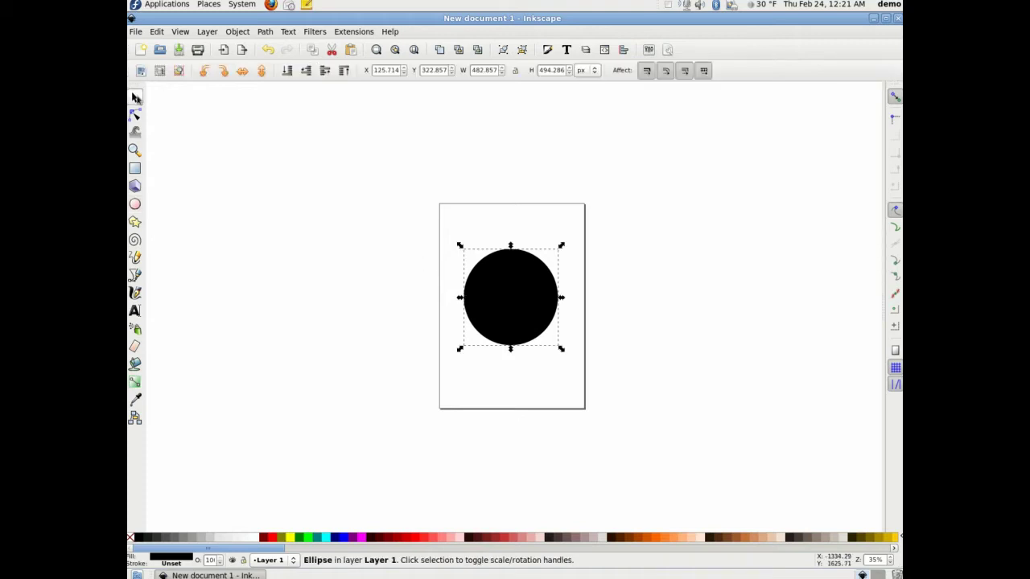
key("Delete")
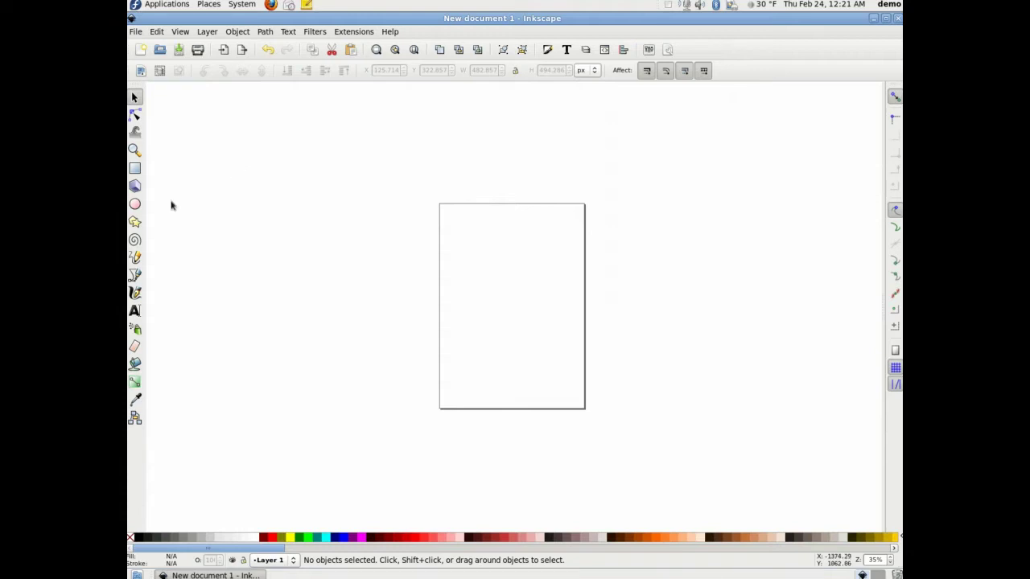
Draw a large ellipse, a large ten-pointed star and a wavy calligraphic stroke across the page, and delete everything.
left_click(134, 203)
mouse_move(266, 165)
left_mouse_down()
mouse_move(402, 268)
mouse_move(455, 271)
mouse_move(660, 411)
left_mouse_up()
left_click(135, 222)
left_click(134, 239)
left_click(135, 292)
mouse_move(210, 326)
left_mouse_down()
mouse_move(260, 362)
mouse_move(378, 403)
mouse_move(666, 402)
left_mouse_up()
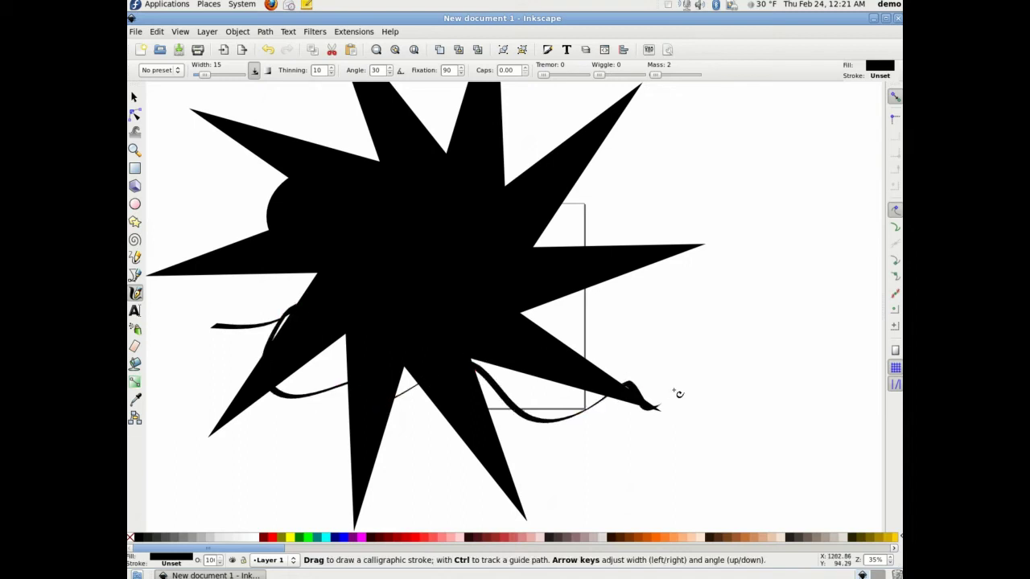
key("ctrl+a")
key("Delete")
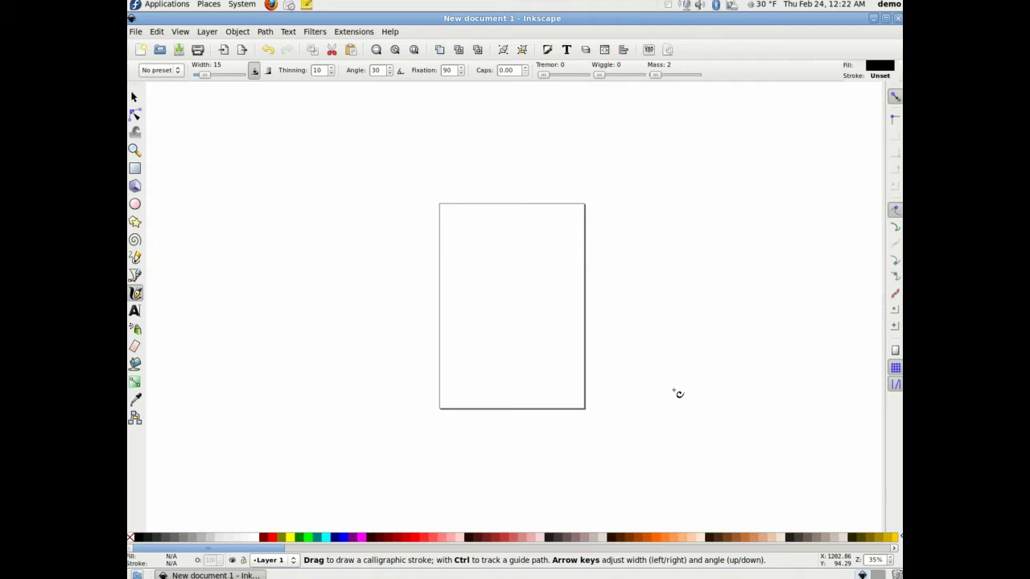
Draw three ten-pointed stars of increasing size running diagonally down the page.
left_click(134, 221)
left_click_drag(478, 247, 487, 256)
left_click_drag(508, 298, 559, 361)
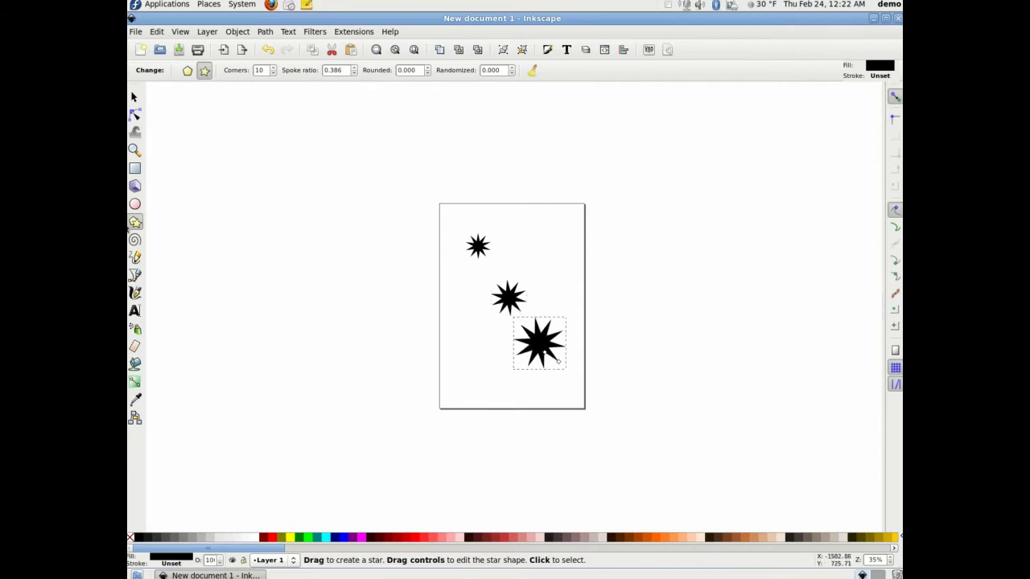
Add the text "kjdhfkgsjhgkdjshgka" below the stars, and delete all objects on the page.
left_click(134, 310)
left_click(460, 378)
type("kjdhfkgsjhgkdjshgka")
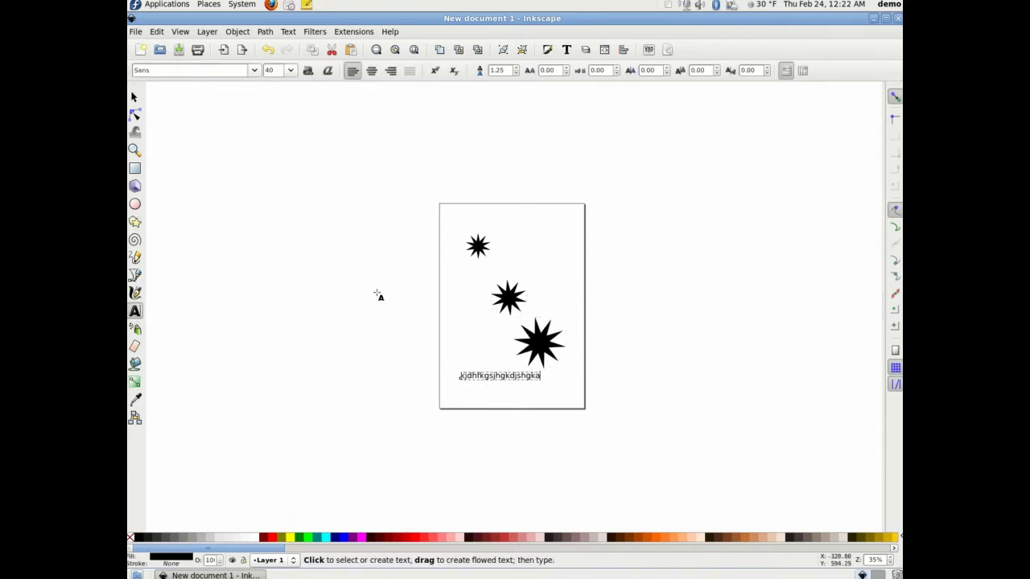
left_click(134, 96)
key("ctrl+a")
key("Delete")
Show the canvas scrollbars, scroll around the page with them, and fit the whole page in view.
key("1")
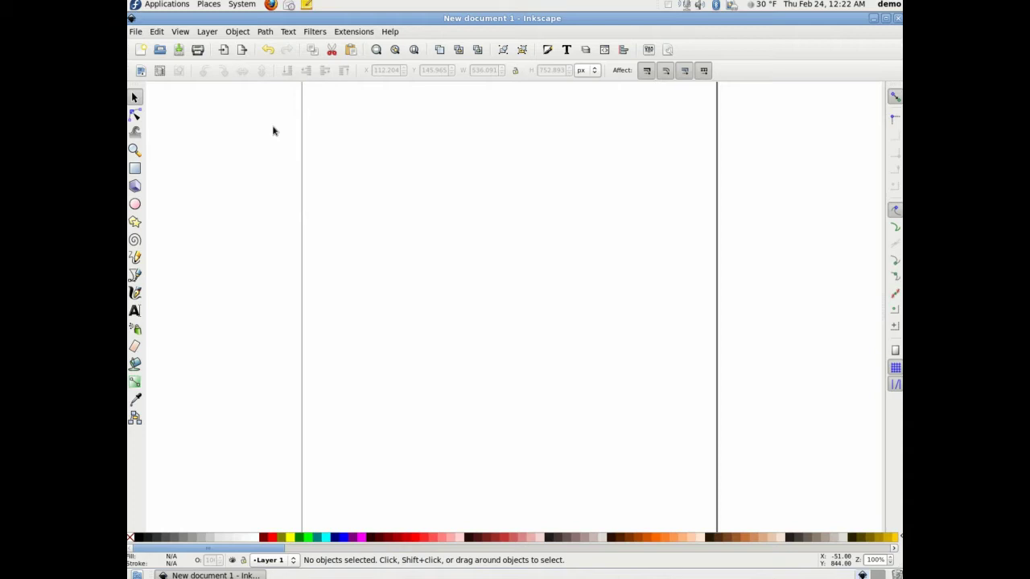
key("ctrl+b")
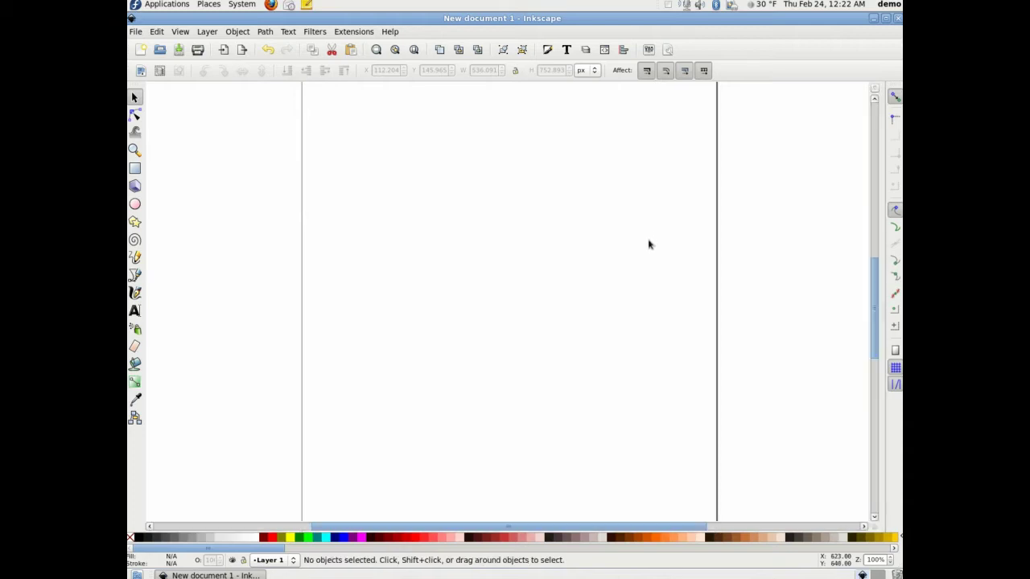
mouse_move(874, 340)
left_mouse_down()
mouse_move(874, 276)
mouse_move(867, 393)
mouse_move(860, 315)
mouse_move(859, 331)
left_mouse_up()
left_click_drag(876, 276, 876, 125)
left_click_drag(358, 527, 215, 502)
mouse_move(876, 193)
left_mouse_down()
mouse_move(879, 240)
mouse_move(876, 188)
left_mouse_up()
left_click_drag(533, 525, 142, 443)
key("5")
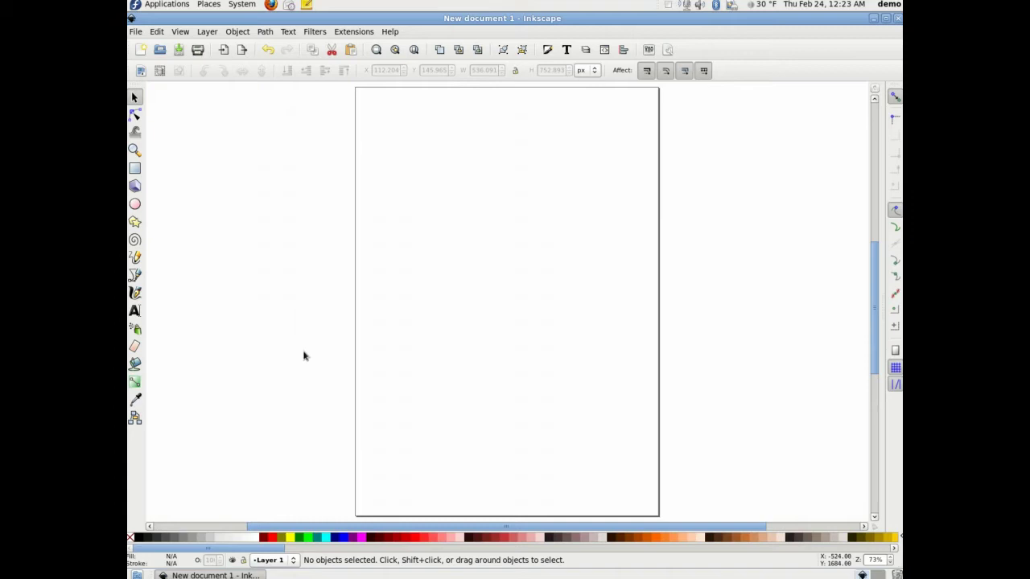
Draw four ten-pointed stars in a diagonal chain across the page at 100% zoom.
key("1")
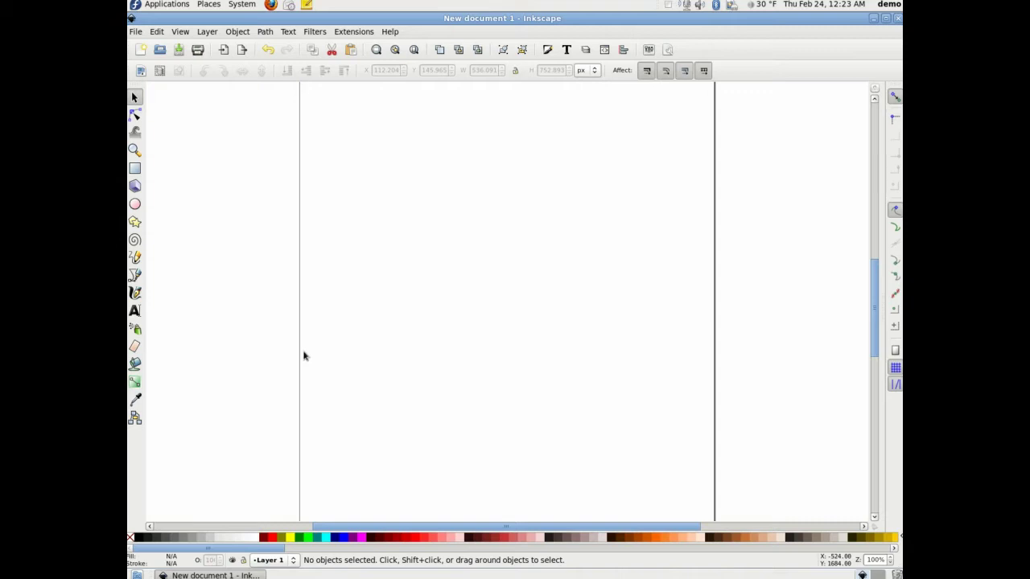
left_click(135, 240)
left_click(134, 222)
left_click_drag(352, 174, 399, 206)
left_click_drag(432, 233, 475, 263)
left_click_drag(524, 300, 576, 344)
left_click_drag(621, 378, 676, 420)
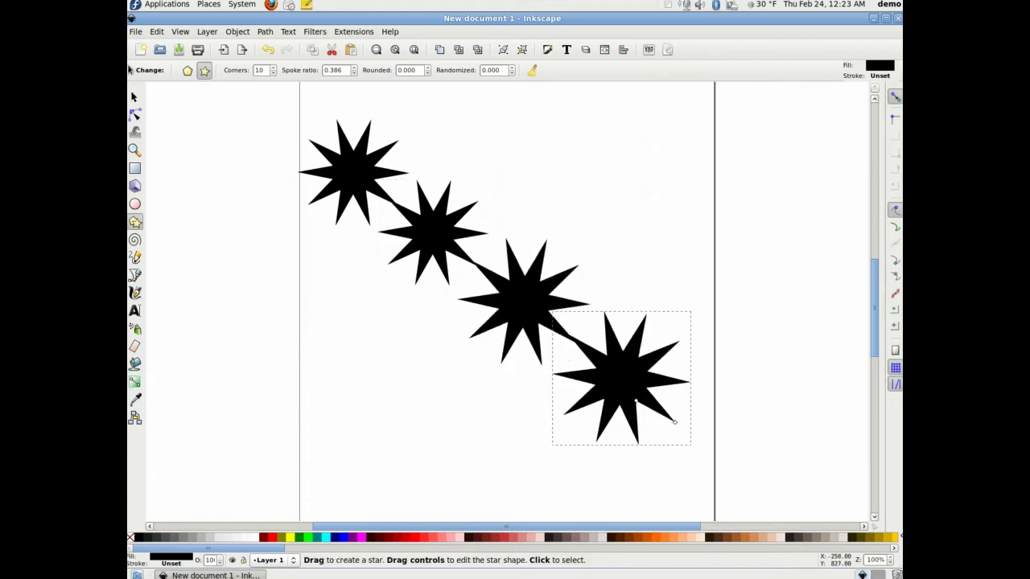
Scale the uppermost star down to about 71 by 121 px, distorting its proportions.
left_click(134, 96)
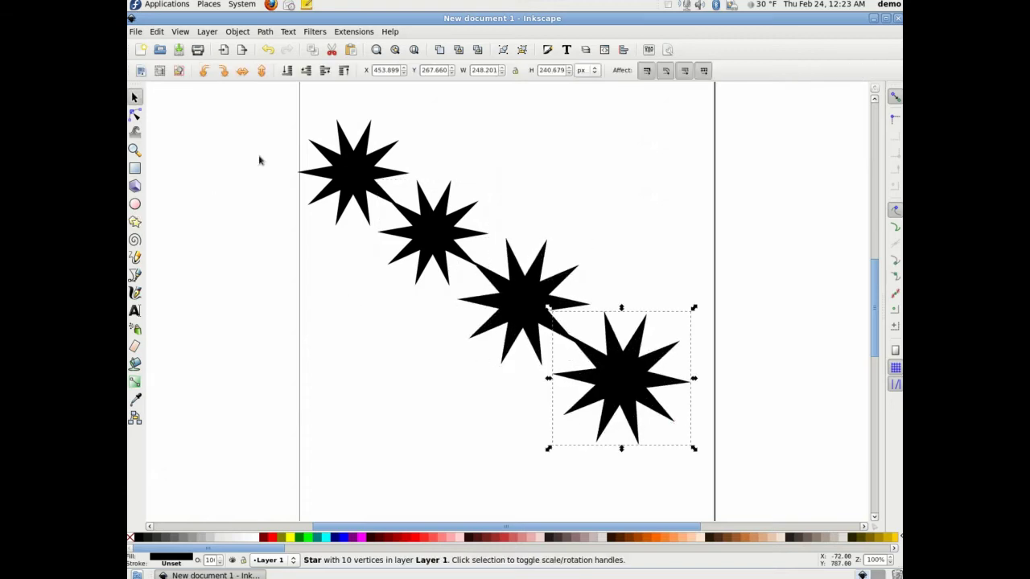
left_click(324, 168)
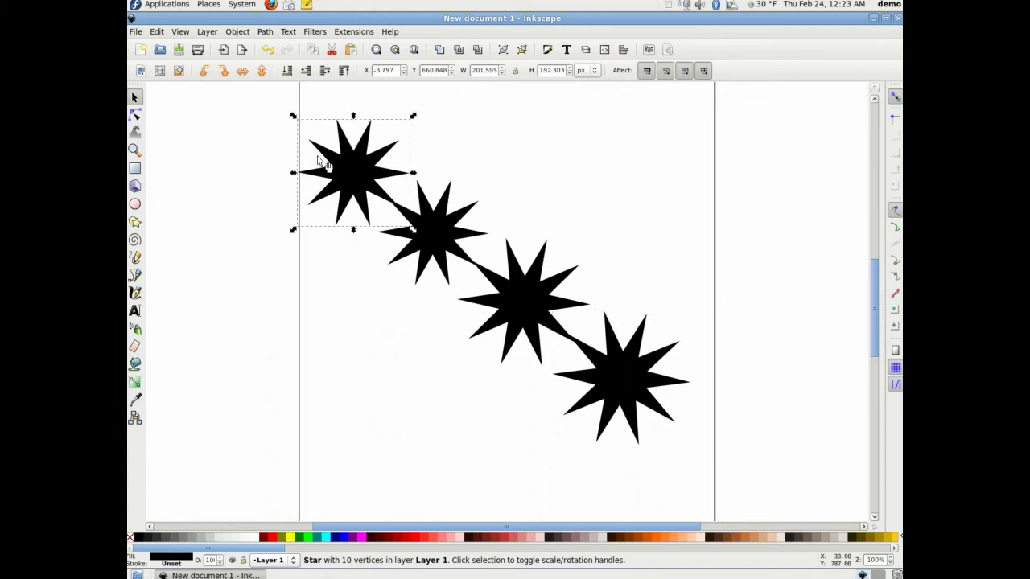
left_click_drag(295, 117, 341, 151)
left_click_drag(362, 160, 371, 158)
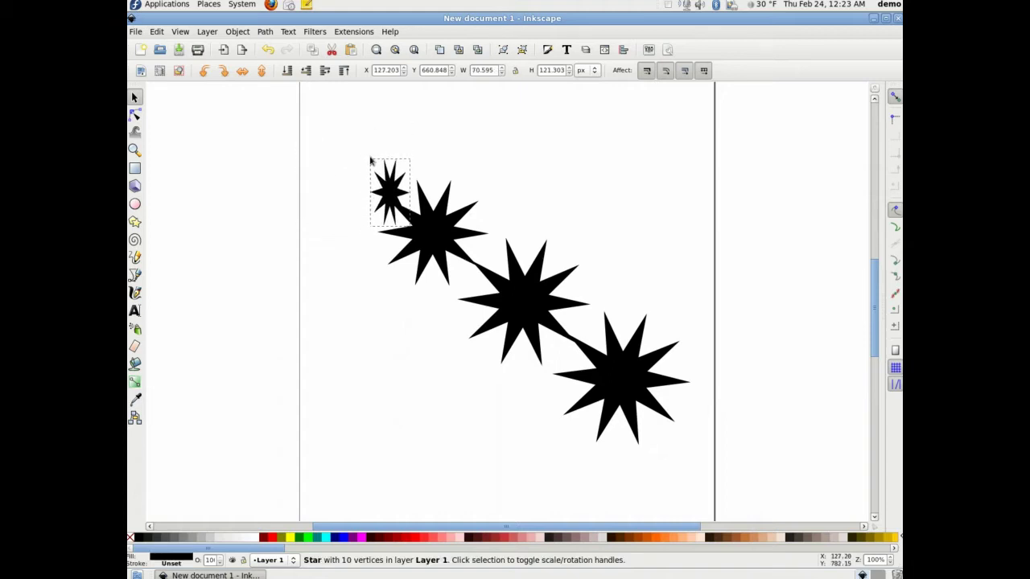
Squash the second star into a flat, wide shape and scale the third star to about 76 by 24 px.
left_click(466, 232)
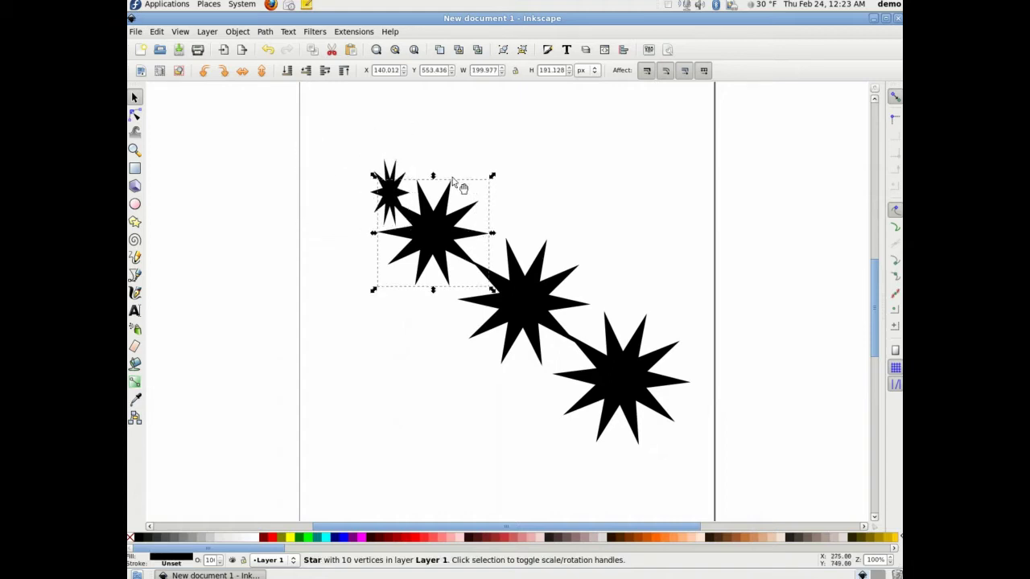
left_click_drag(493, 177, 476, 251)
left_click(500, 278)
left_click_drag(453, 361, 628, 255)
left_click(612, 244)
left_click(464, 305)
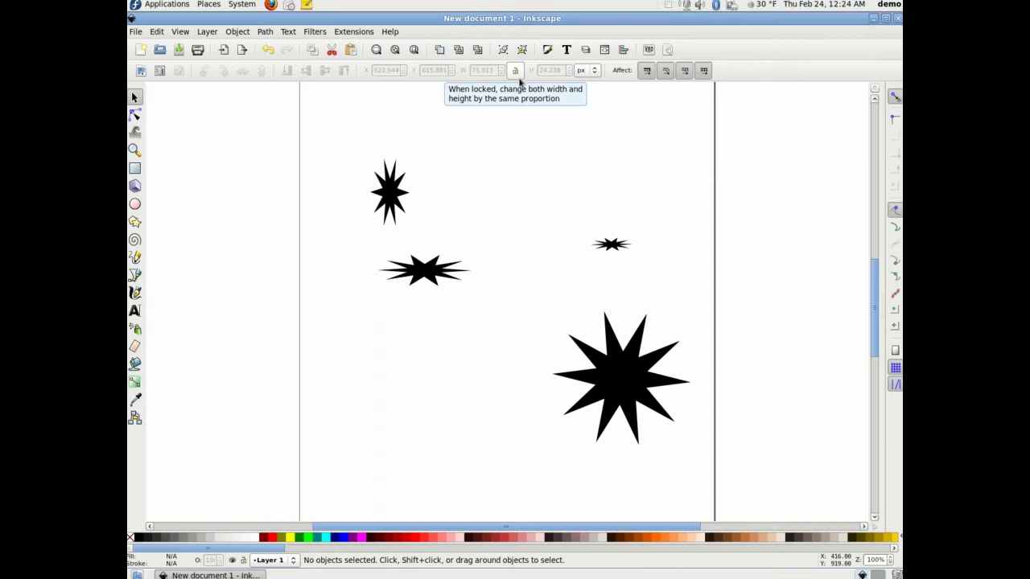
Lock the width and height proportions and slightly enlarge the big remaining star.
left_click(516, 72)
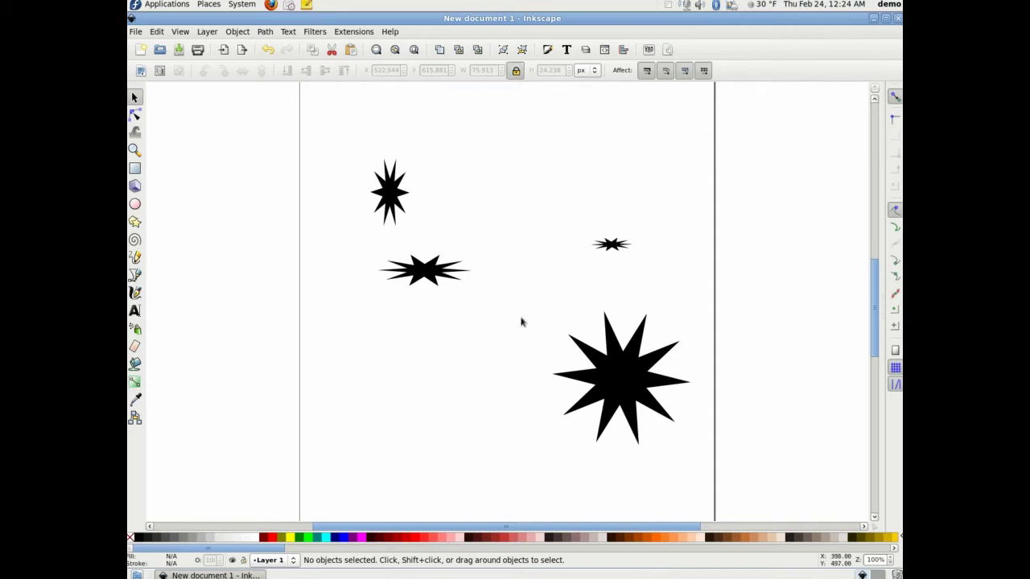
left_click(554, 372)
left_click_drag(553, 312, 577, 223)
Delete the three small distorted stars, keeping only the large one.
left_click_drag(320, 111, 708, 333)
key("Delete")
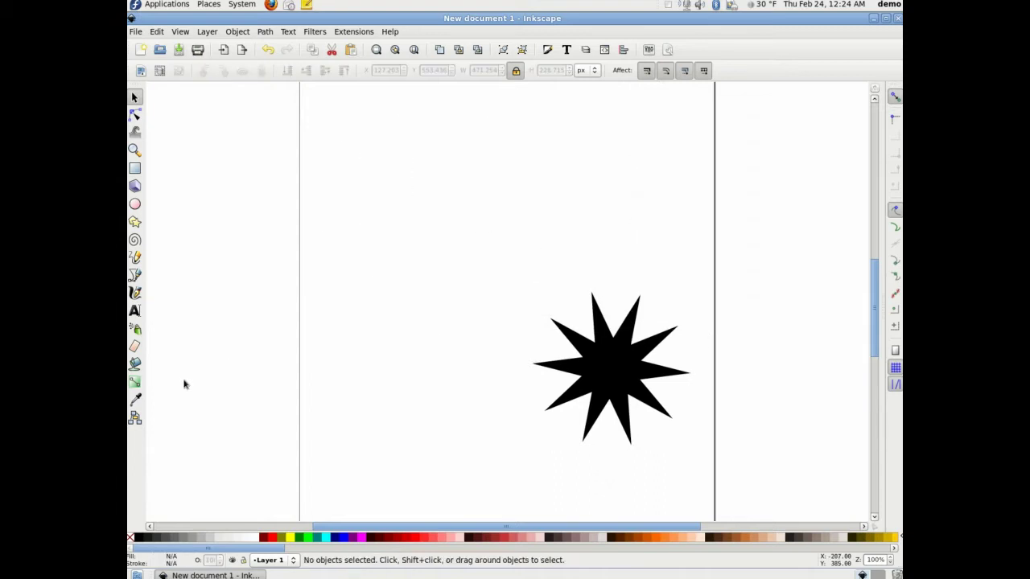
Add the text "Help me I'm melting!" in Sans size 40 above the star.
left_click(134, 311)
left_click(353, 175)
type("He")
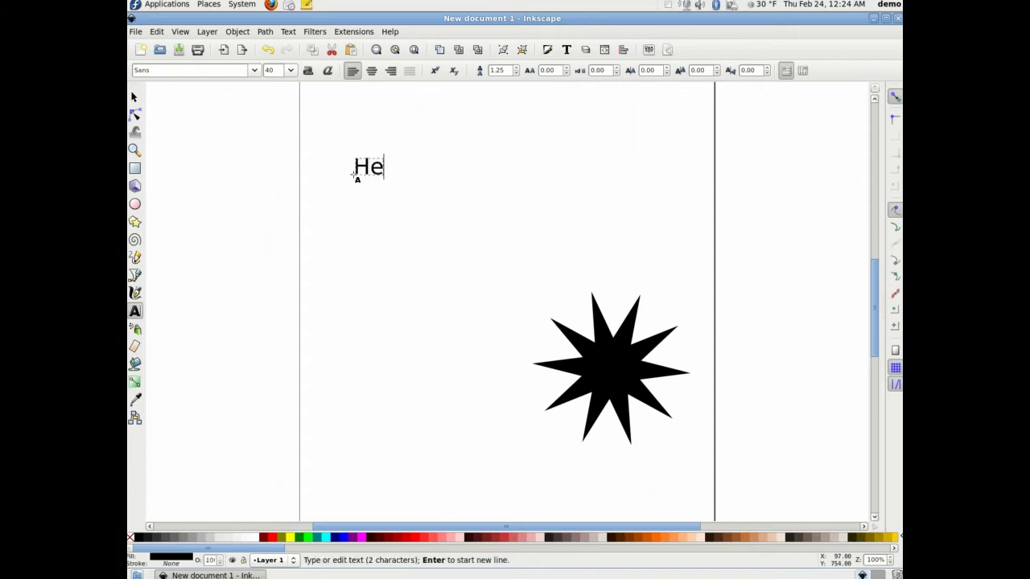
type("lp me I'm melting!")
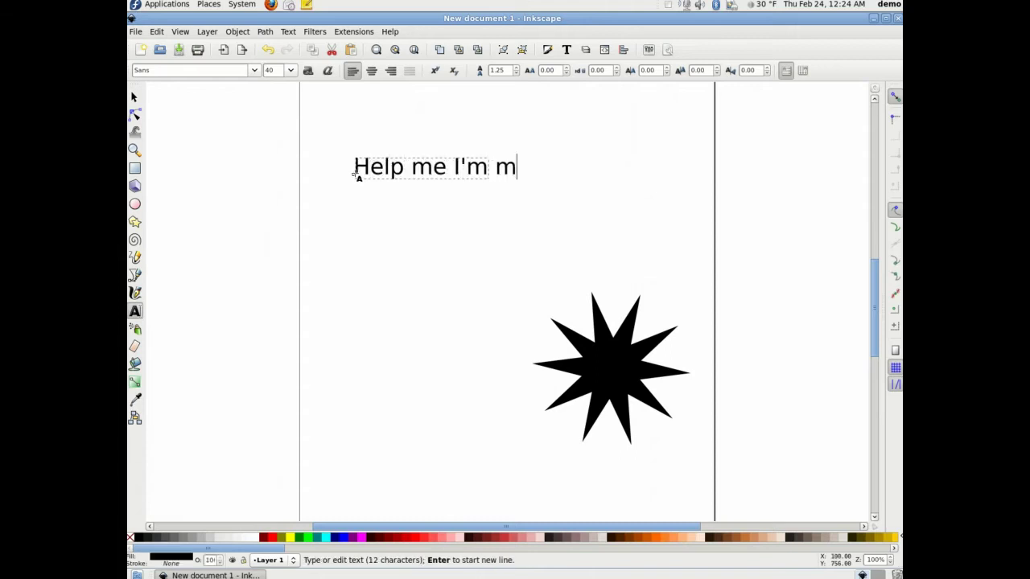
Try squeezing the text into a narrow block about 31 px wide and 100 px high, and undo the scaling.
left_click(134, 98)
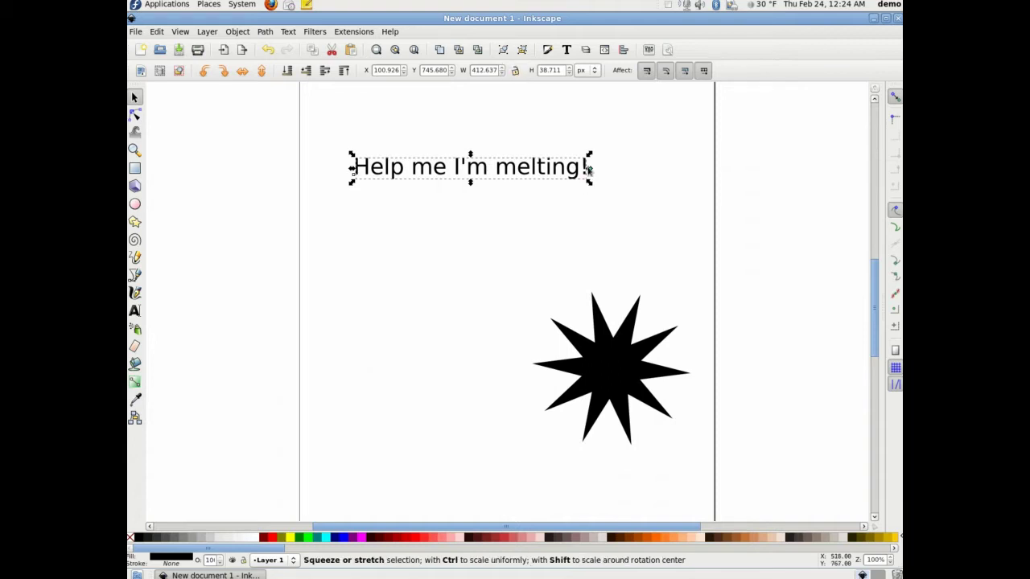
left_click_drag(590, 155, 372, 121)
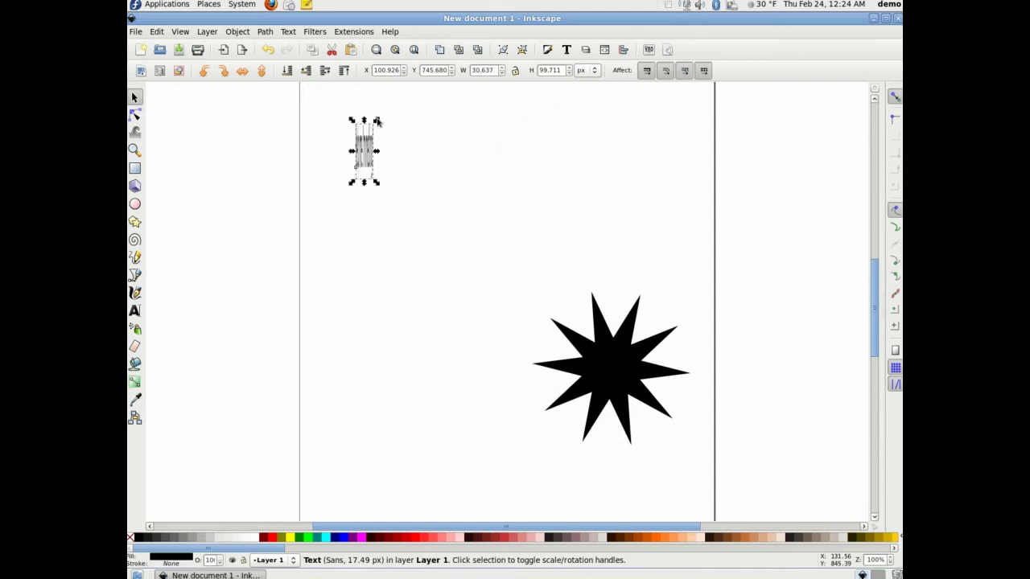
key("ctrl+z")
key("ctrl+z")
Lock the width and height proportions and scale the text to about 317 by 30 px.
left_click(516, 71)
left_click_drag(593, 154, 640, 163)
left_click(569, 261)
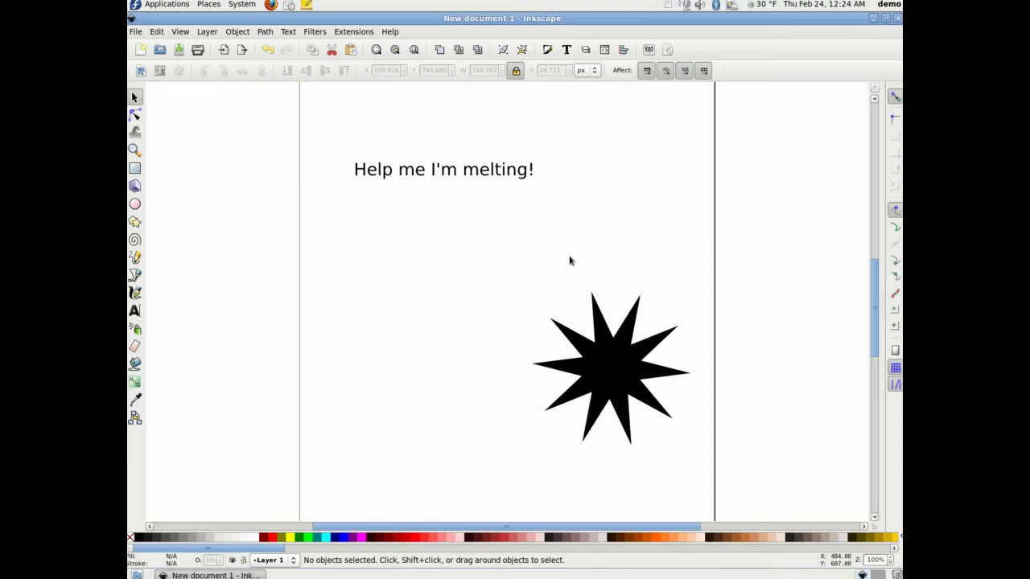
Undo the text scaling and the typed characters step by step until only "Help me" is left.
key("ctrl")
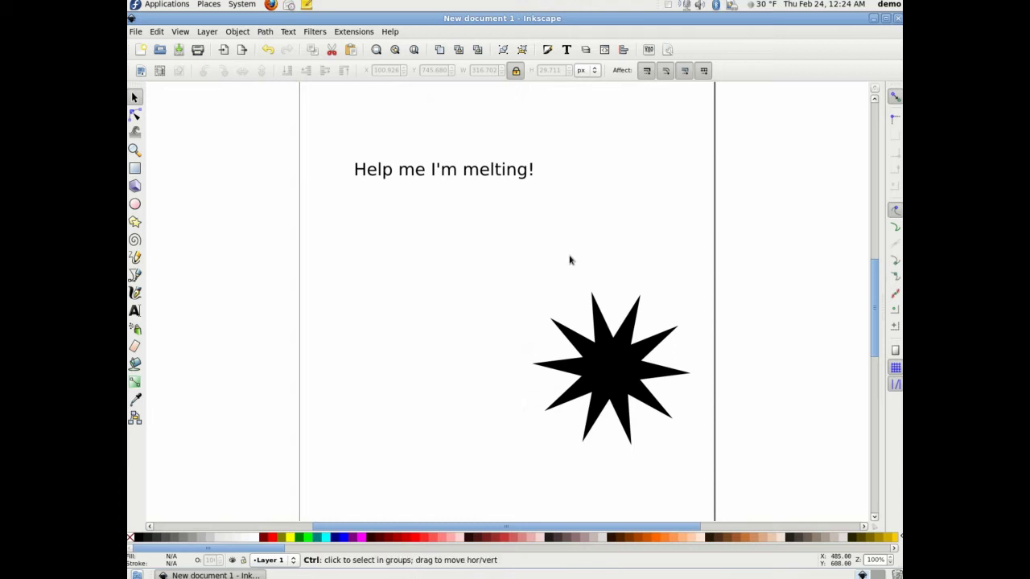
key("ctrl+z")
key("ctrl+z")
key("ctrl+z")
key("ctrl+z")
key("ctrl+z")
key("ctrl+z")
key("ctrl+z")
key("ctrl+z")
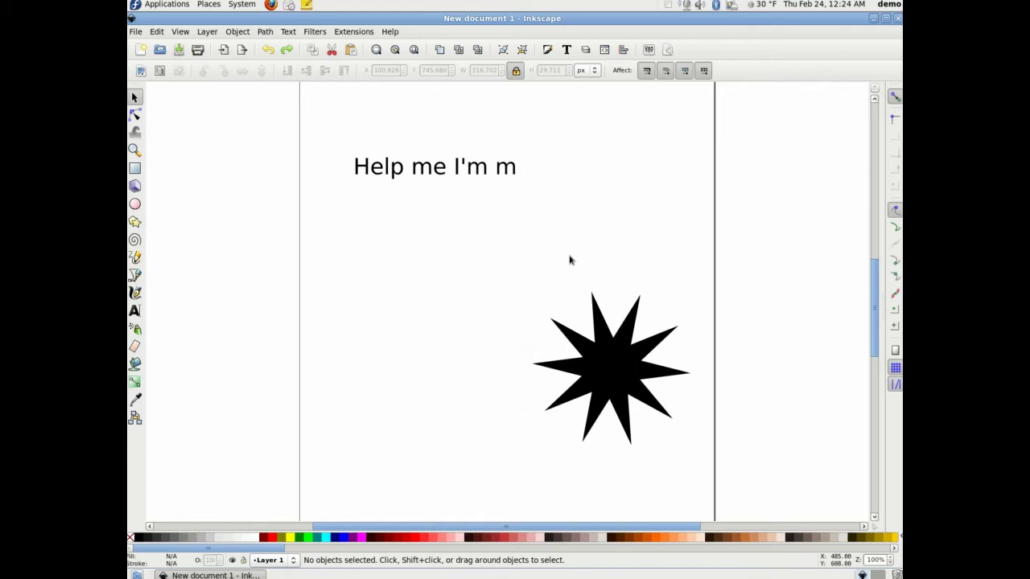
key("ctrl+z")
key("ctrl+z")
key("ctrl+z")
key("ctrl+z")
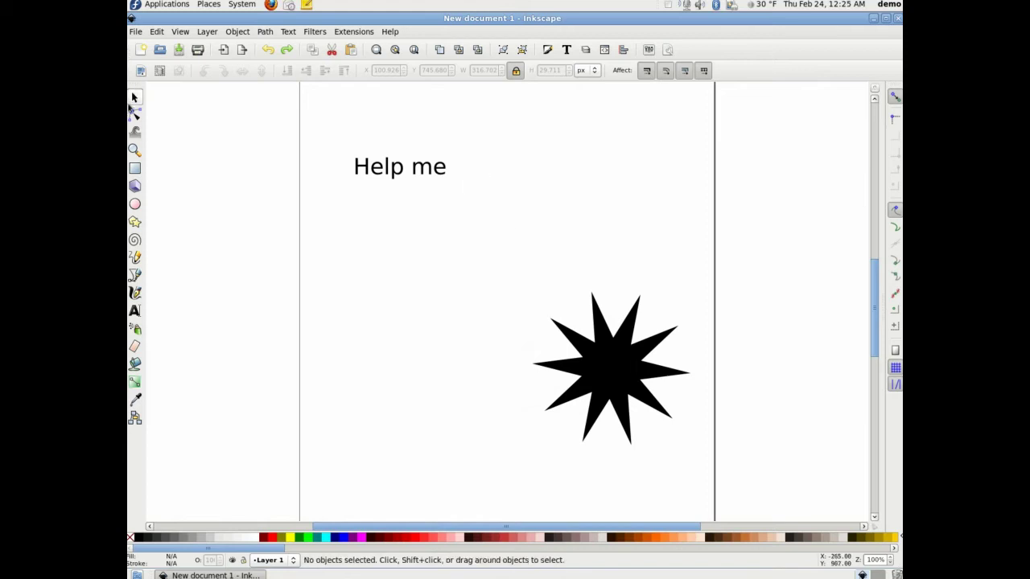
Scale the "Help me" text vertically and undo that scaling.
left_click(383, 170)
left_click_drag(401, 153, 401, 180)
key("ctrl+z")
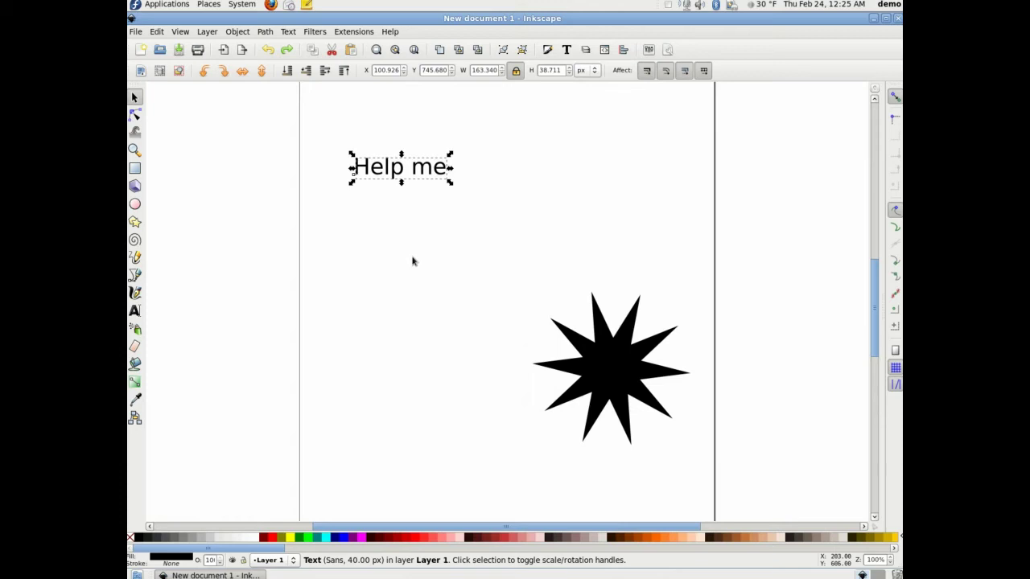
Revert the document to the first "Create star" entry in the Undo History, and delete the restored ellipse and star.
left_click(157, 32)
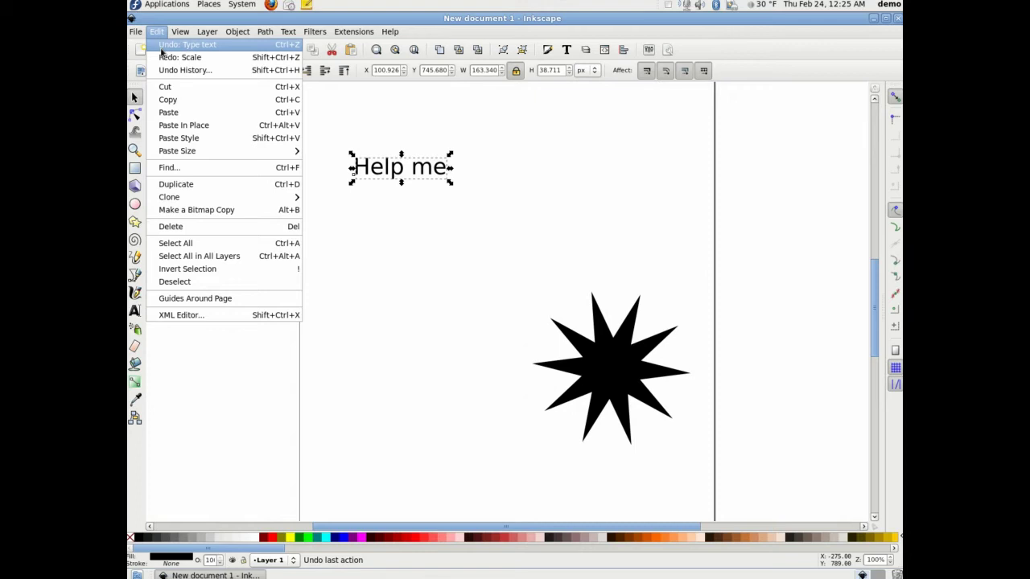
left_click(181, 70)
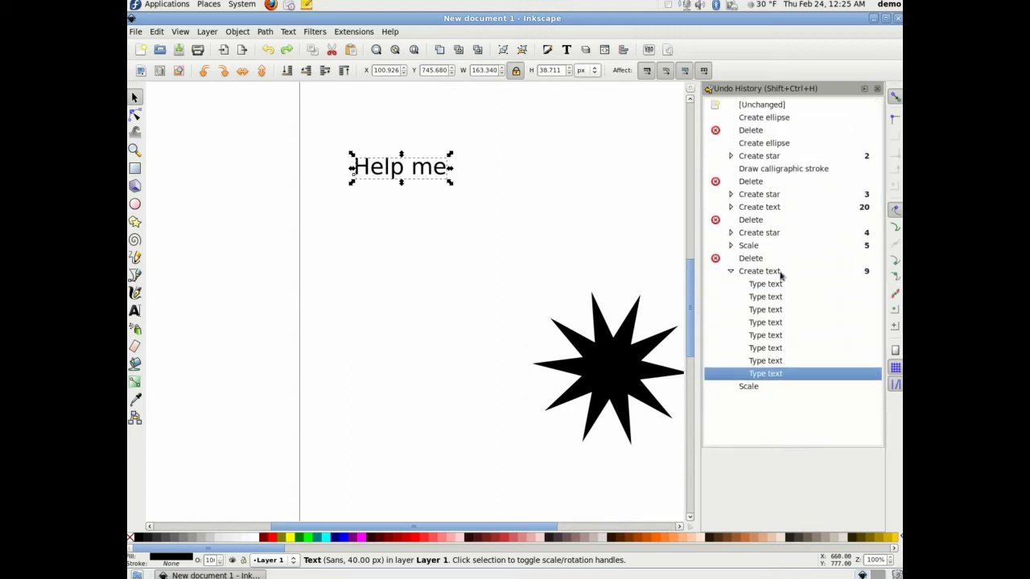
left_click(784, 156)
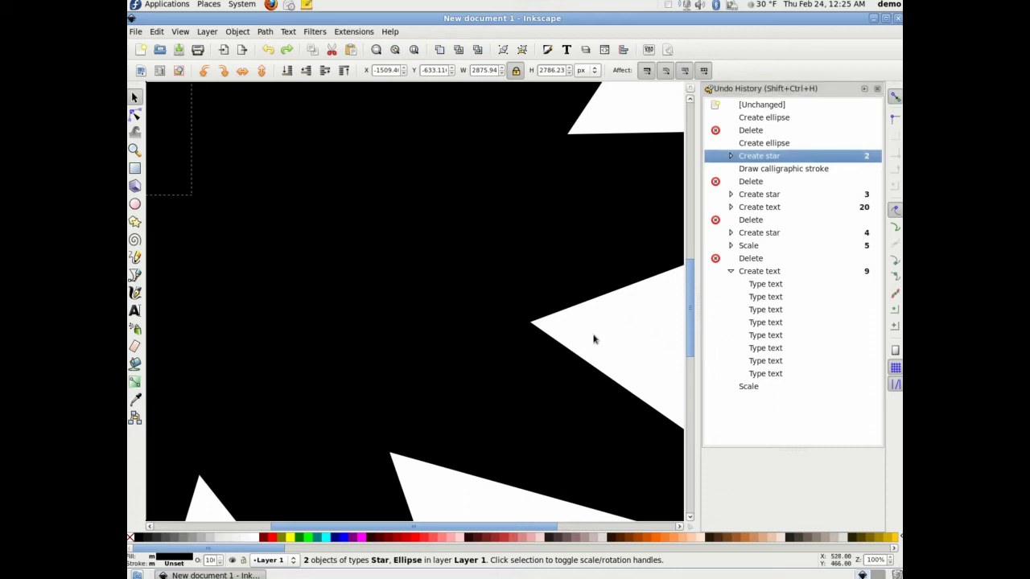
key("Delete")
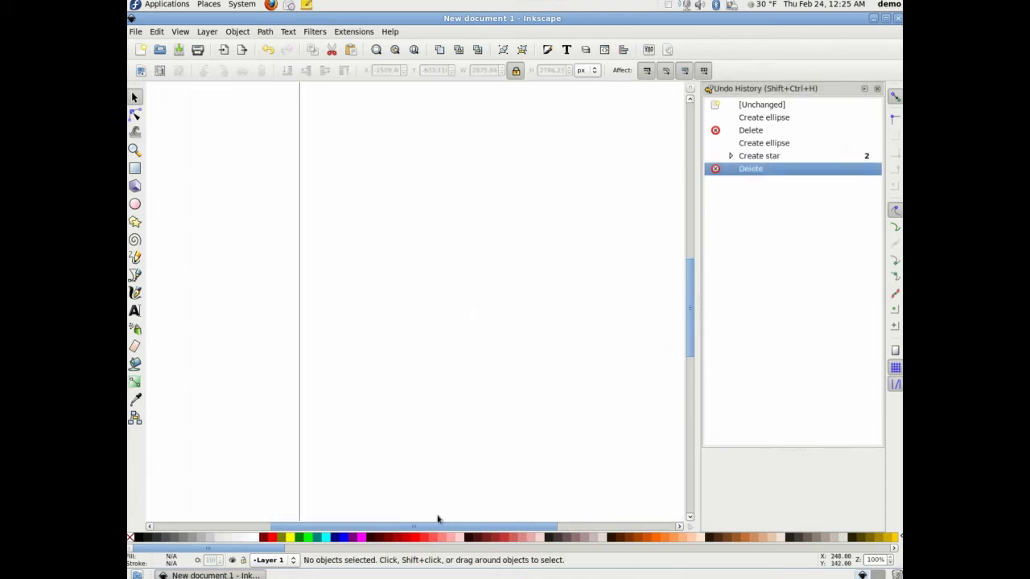
Draw a rounded rectangle about 189 by 201 px near the left edge of the page.
left_click_drag(433, 527, 463, 526)
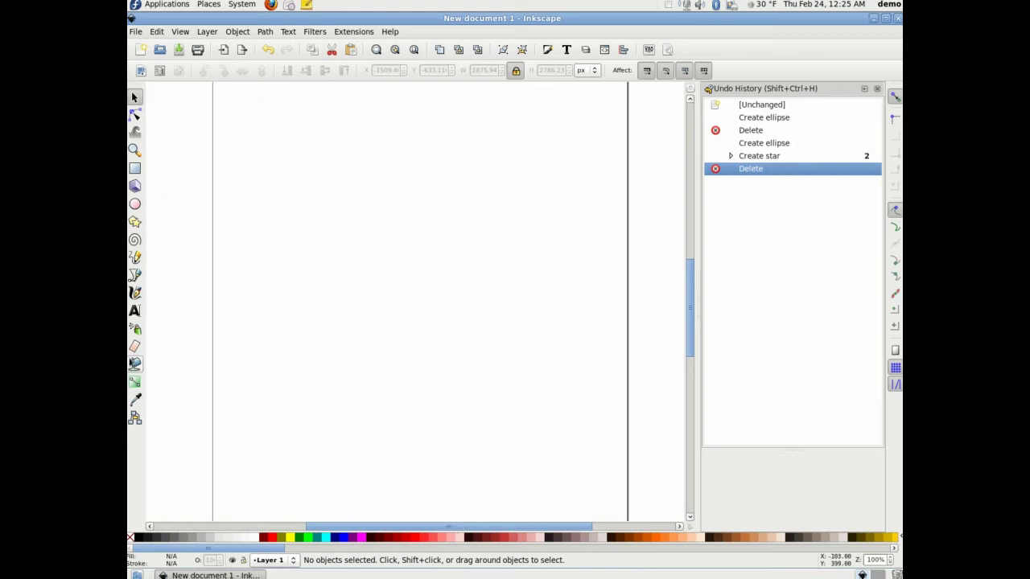
left_click(135, 222)
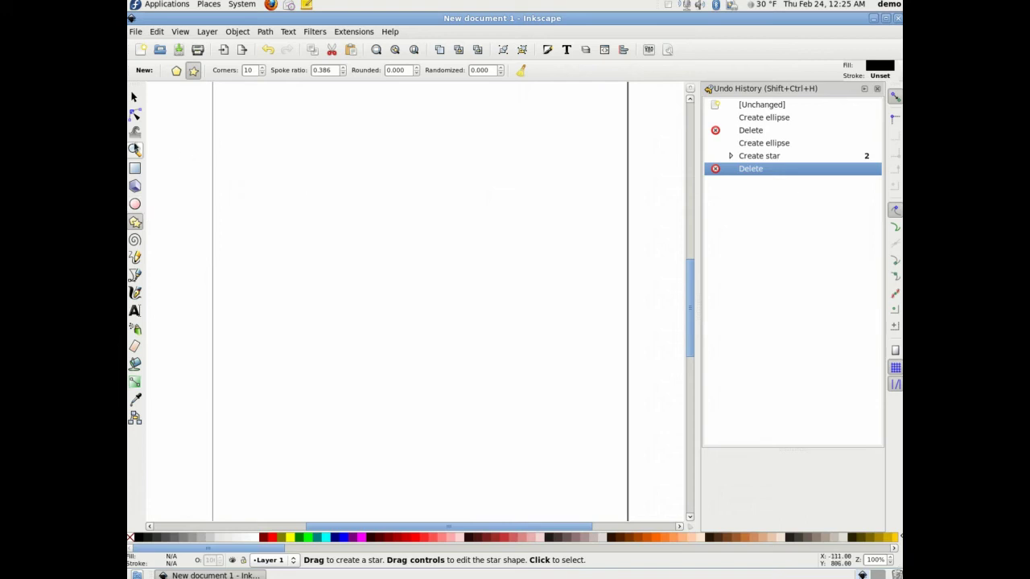
left_click(135, 168)
left_click_drag(234, 153, 342, 265)
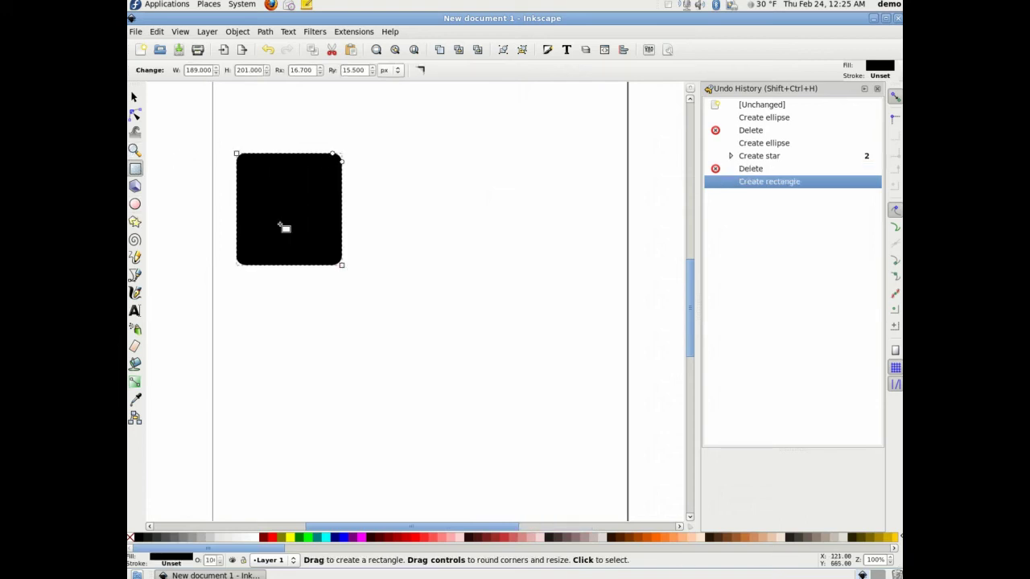
Select the rectangle with the Selector tool and nudge it right in 2 px steps to X 111 px.
left_click(134, 97)
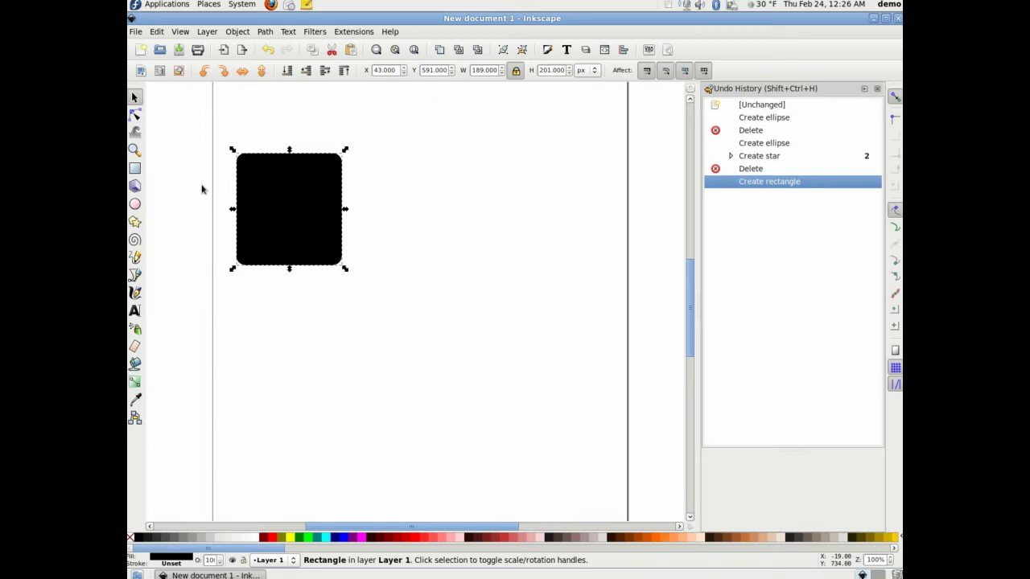
key("Right")
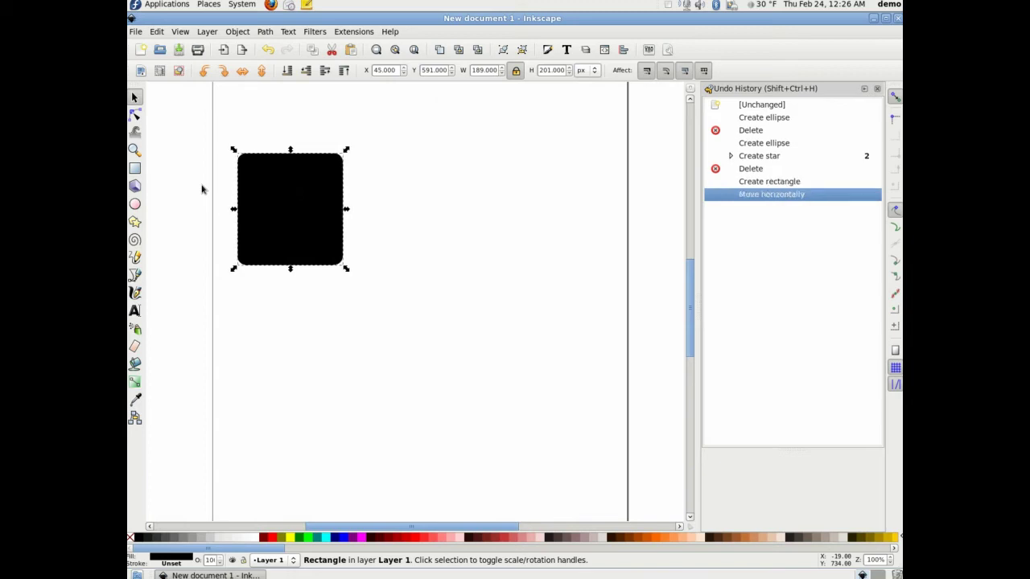
key("Left")
key("Right")
key("Right")
key("Right")
key("Right")
key("Right")
key("Right")
key("Right")
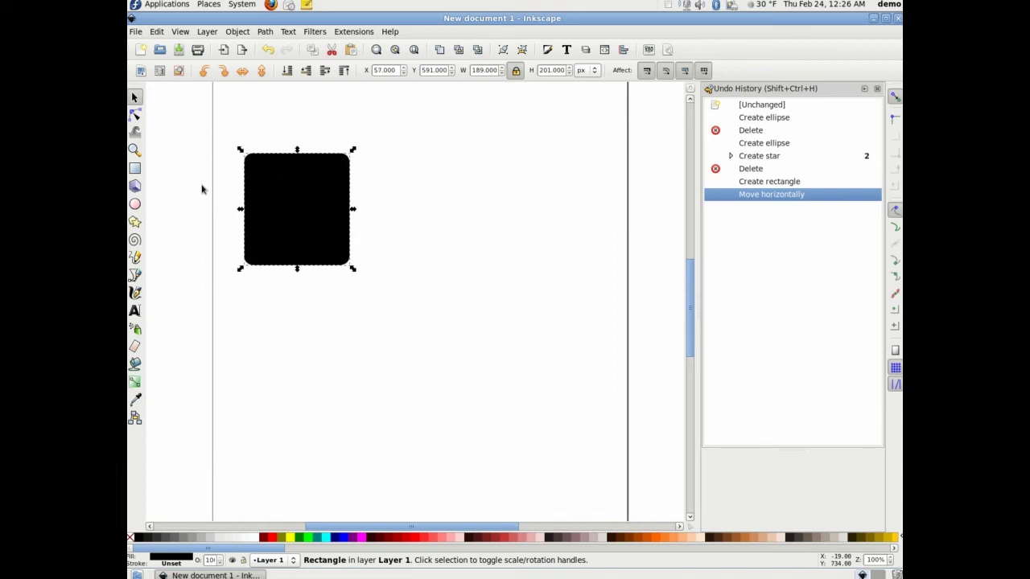
key("Right")
key("Right")
key("Right")
key("Right")
key("Right")
key("Right")
key("Right")
key("Right")
key("Right")
key("Right")
key("Right")
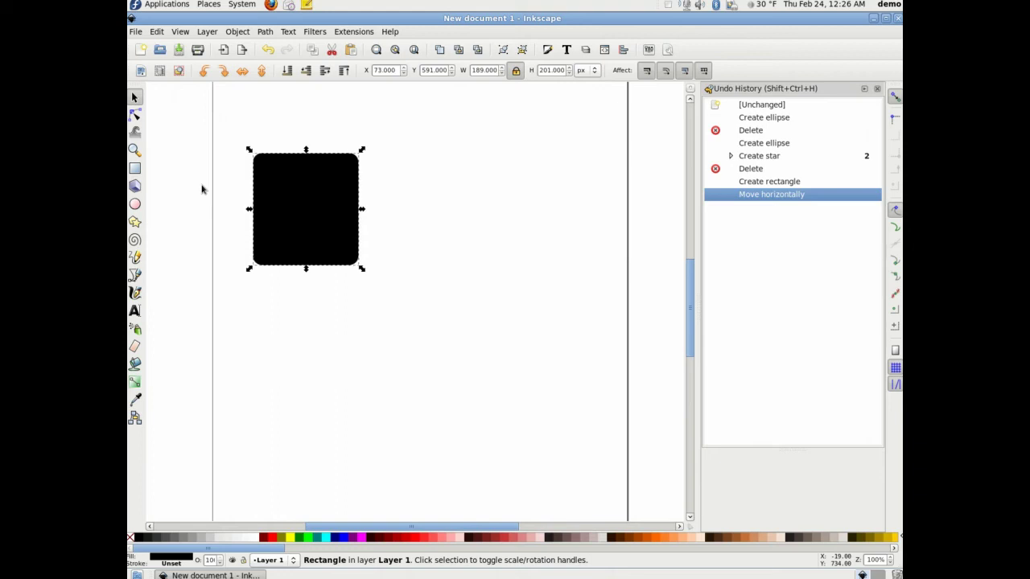
key("Right")
key("Right")
key("Right")
key("Right")
key("Right")
key("Right")
key("Right")
key("Right")
key("Right")
key("Right")
key("Right")
key("Right")
key("Right")
key("Right")
key("Right")
key("Right")
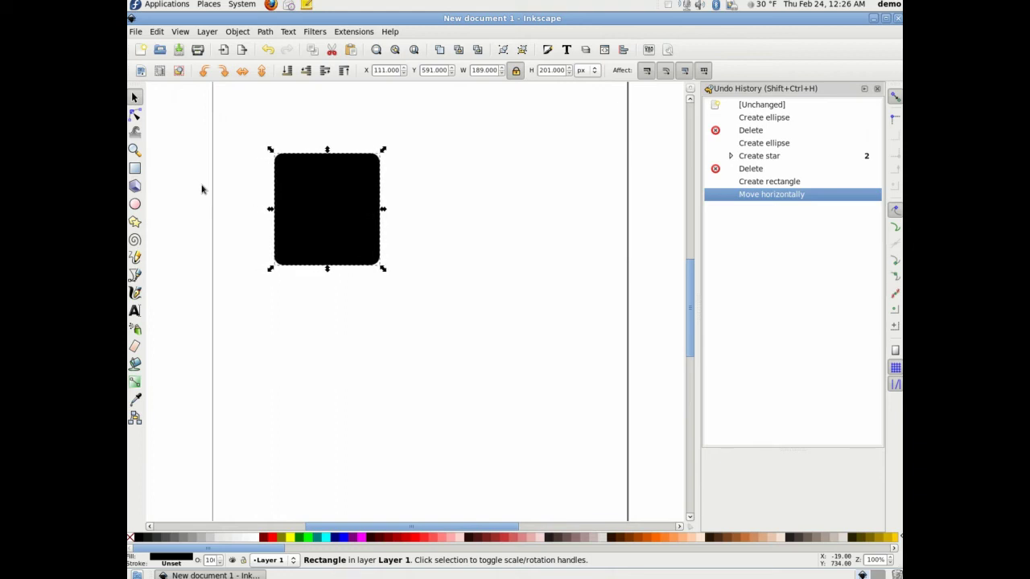
Move the rectangle right in large 20 px steps to X 331 px.
key("shift")
key("shift+Right")
key("shift+Right")
key("shift+Right")
key("shift+Right")
key("shift+Right")
key("shift+Right")
key("shift+Right")
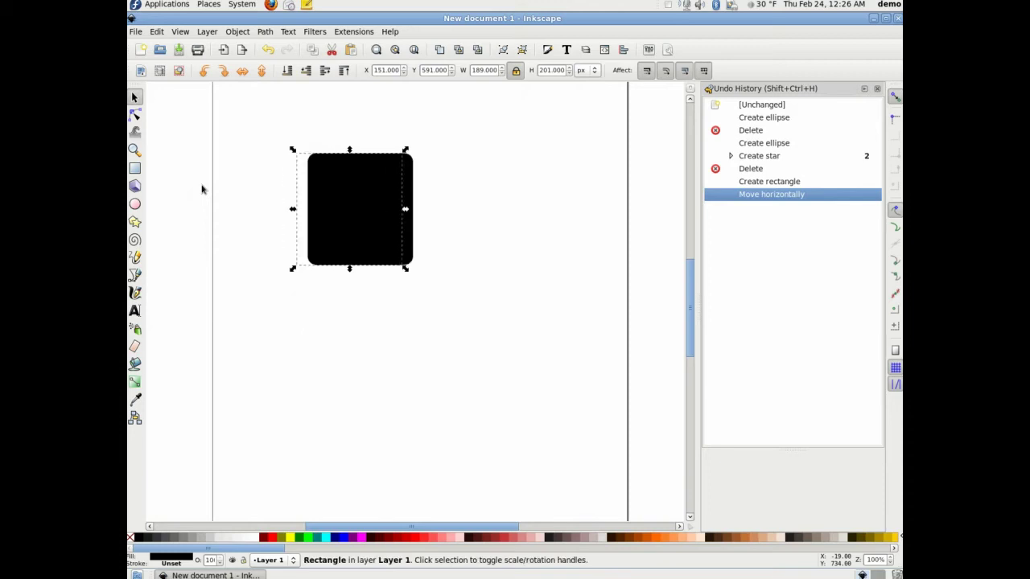
key("shift+Right")
key("shift+Right")
key("shift+Right")
key("shift+Right")
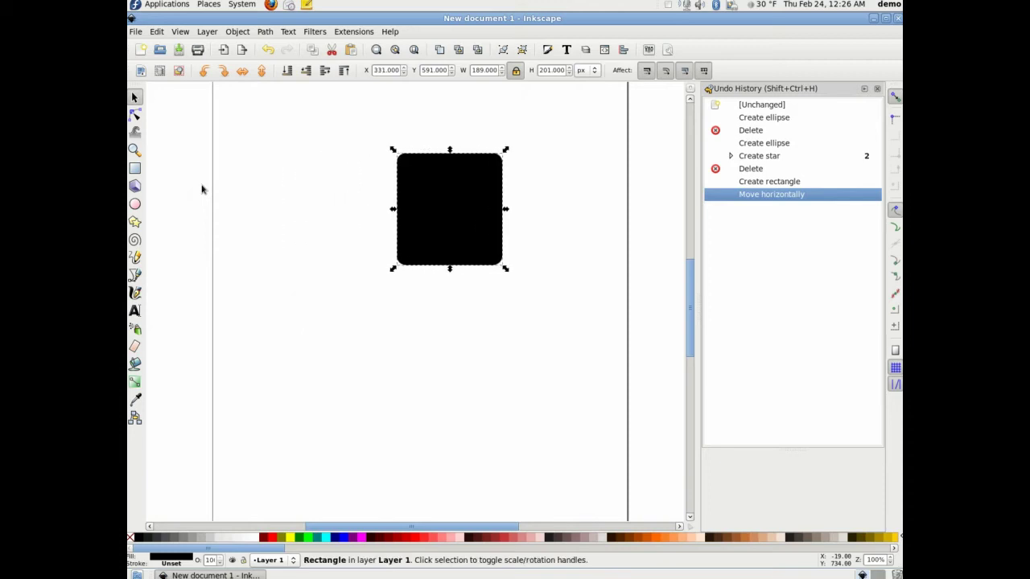
Nudge the rectangle left in 2 px steps to X 293 px.
key("Left")
key("Left")
key("Left")
key("Left")
key("Left")
key("Left")
key("Left")
key("Left")
key("Left")
key("Left")
key("Left")
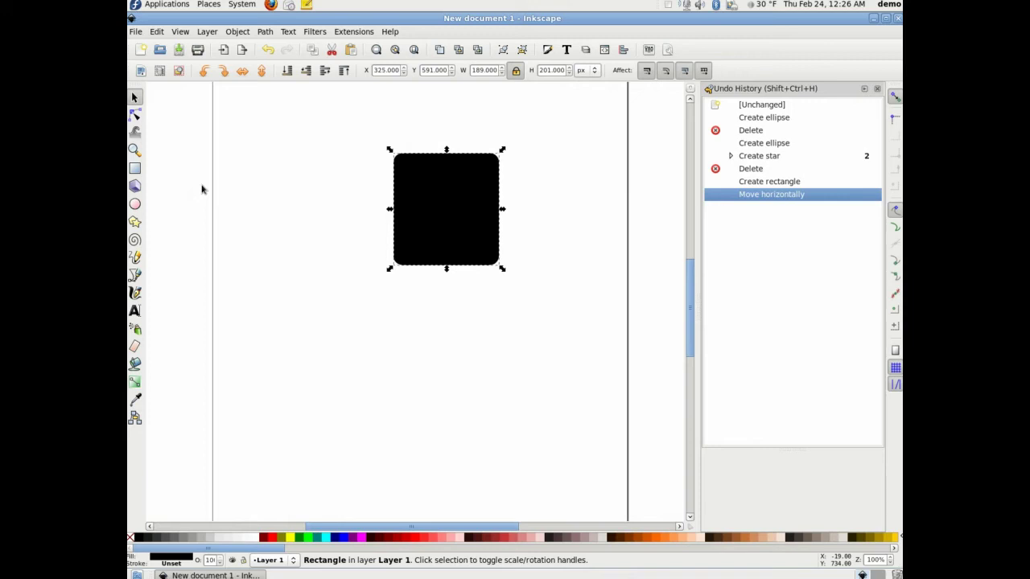
key("Left")
key("Left")
key("Left")
key("Left")
key("Left")
key("Left")
key("Left")
key("Left")
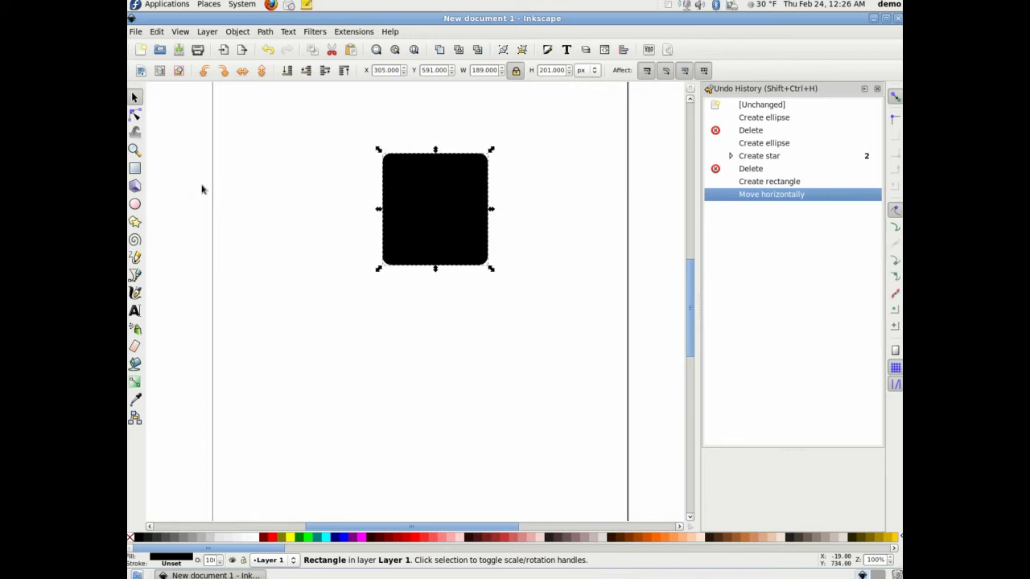
Fine-nudge the rectangle left one pixel at a time to X 278 px.
key("alt")
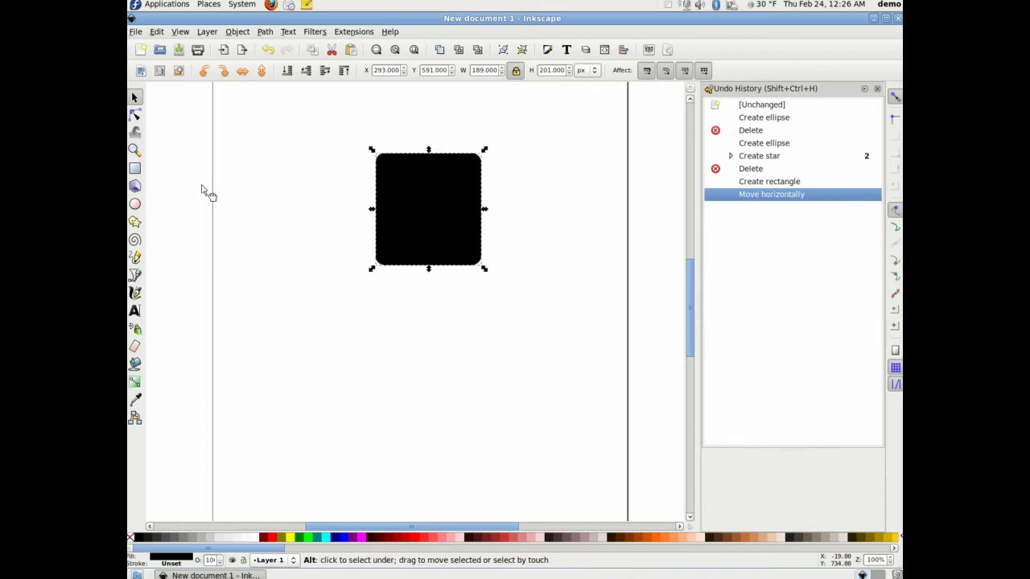
key("alt+Left")
key("alt+Left")
key("alt+Left")
key("alt+Left")
key("alt+Left")
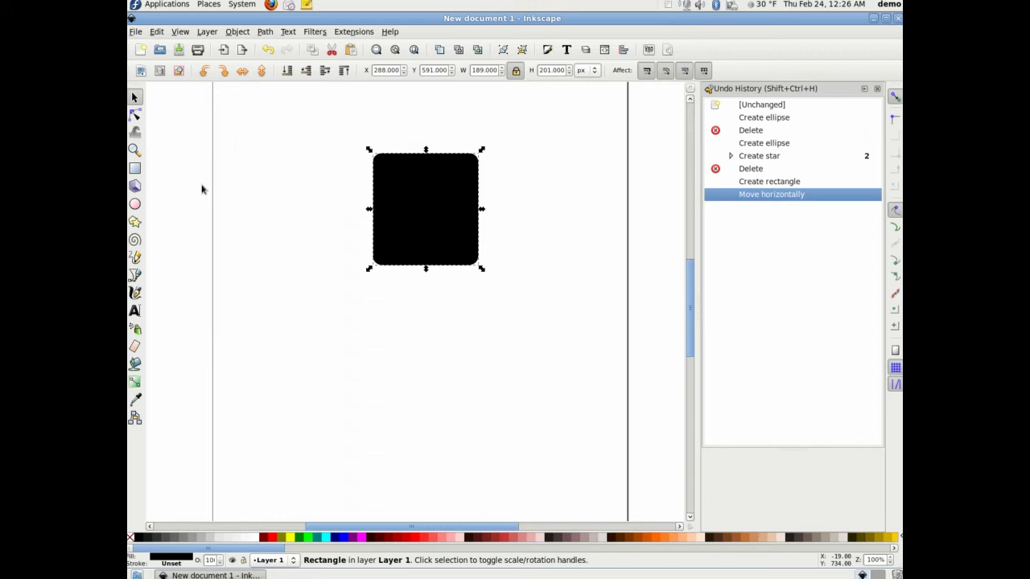
key("alt+Left")
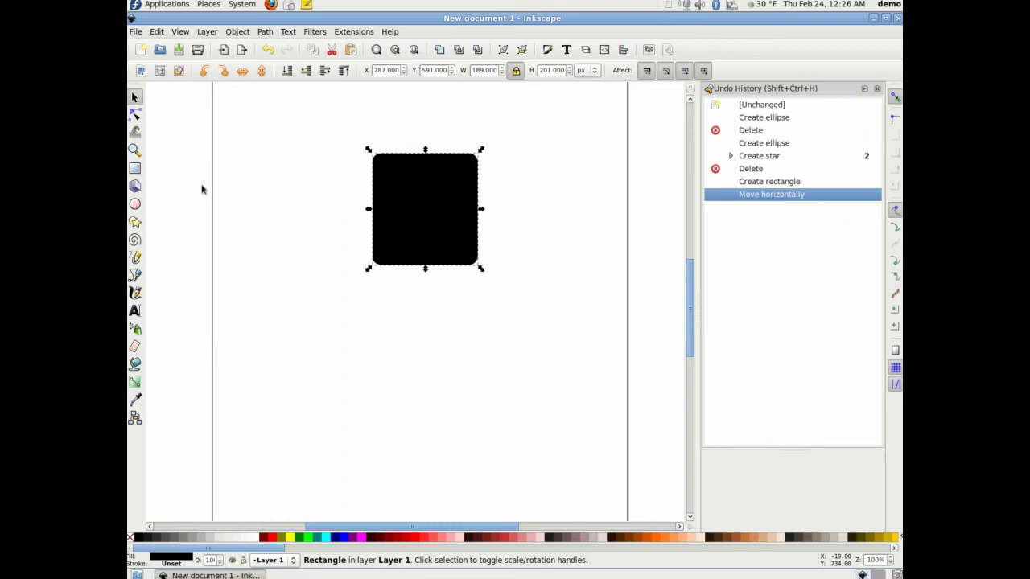
key("alt")
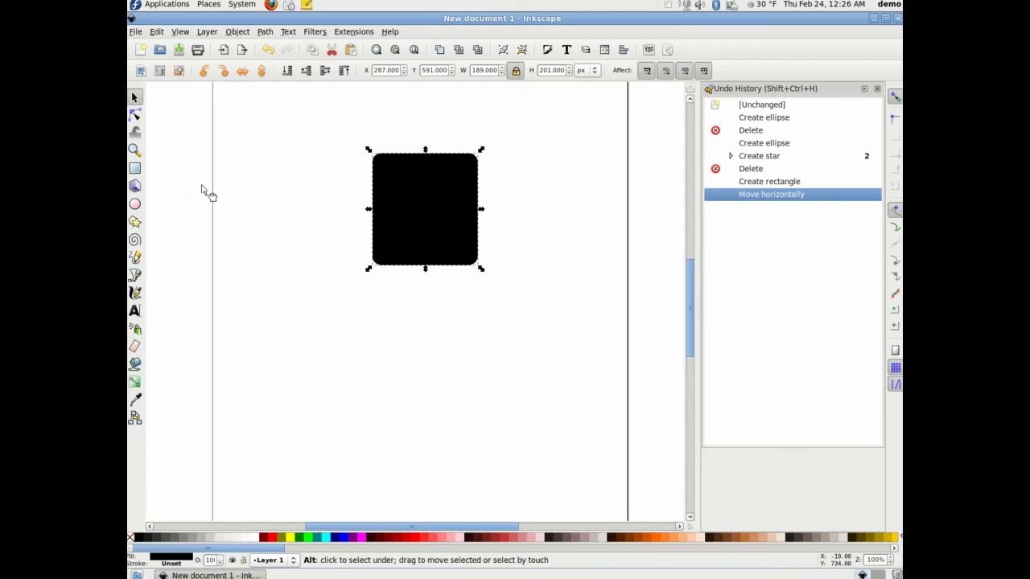
key("alt+Left")
key("alt+Left")
key("alt+Left")
key("alt+Left")
key("alt+Left")
key("alt+Left")
key("alt+Left")
key("alt+Left")
key("alt+Left")
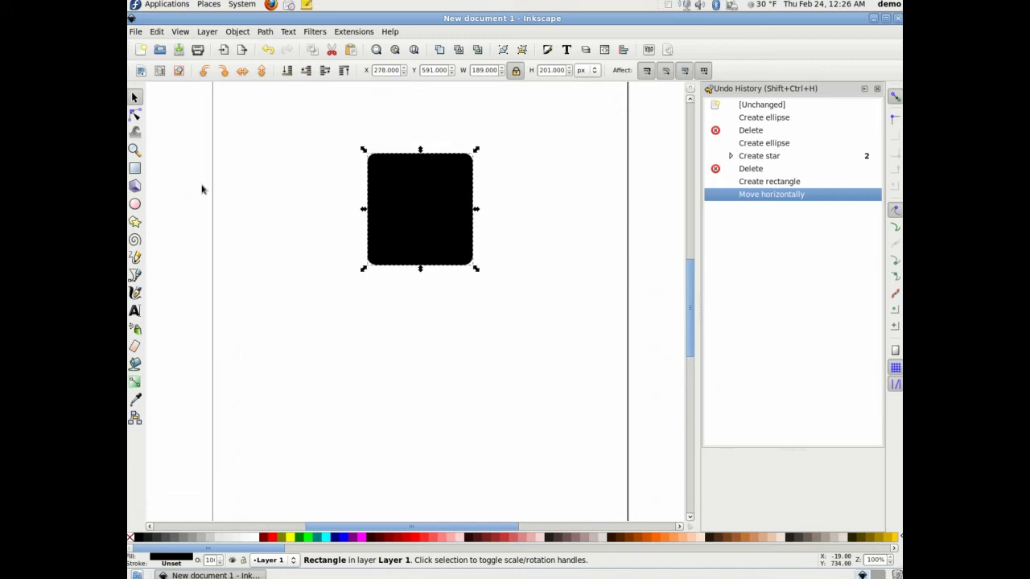
Nudge the rectangle 2 px left, and shift it left and right in large steps, leaving it at X 236 px.
key("Left")
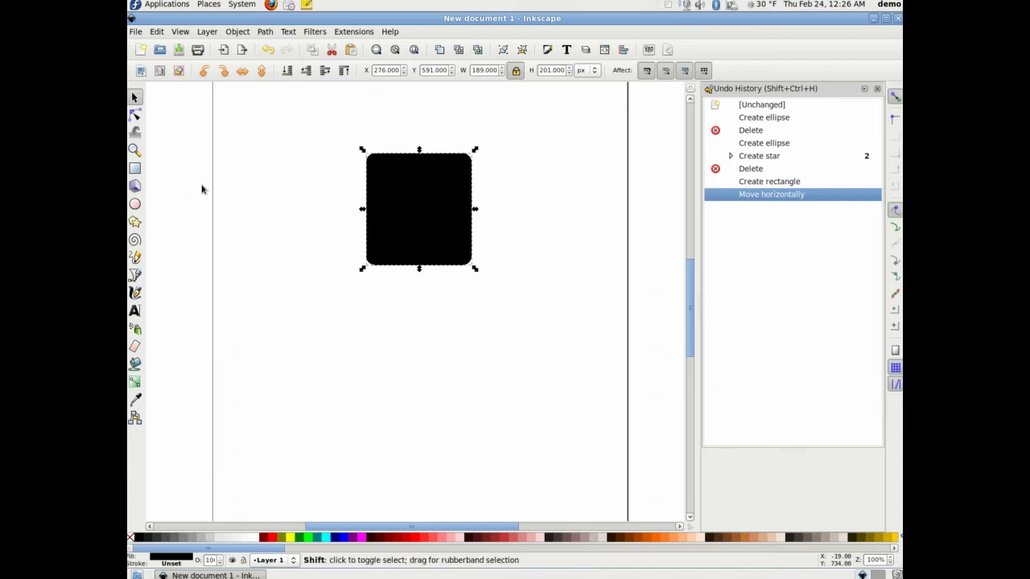
key("shift+Left")
key("shift+Left")
key("shift+Left")
key("shift+Left")
key("shift+Left")
key("shift+Left")
key("shift+Right")
key("shift+Right")
key("shift+Right")
key("shift+Right")
key("shift+Right")
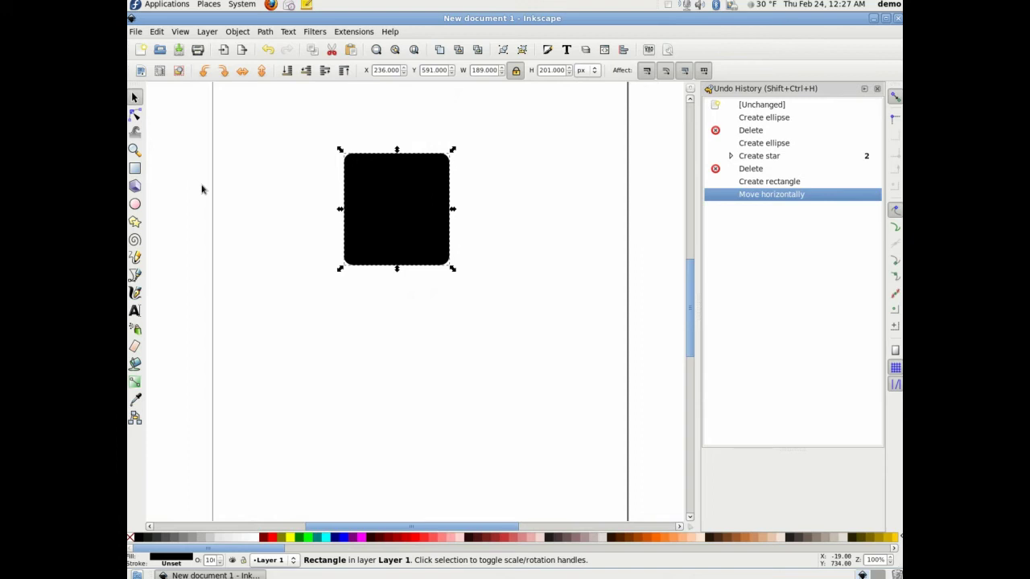
Scale the rectangle repeatedly from its corners with locked proportions down to about 138 by 147 px.
left_click(251, 171)
left_click(348, 201)
left_click_drag(340, 149, 373, 185)
mouse_move(449, 270)
left_mouse_down()
mouse_move(515, 311)
mouse_move(447, 262)
left_mouse_up()
left_click_drag(364, 184, 344, 161)
mouse_move(449, 162)
left_mouse_down()
mouse_move(506, 112)
mouse_move(457, 150)
left_mouse_up()
left_click_drag(352, 267, 375, 259)
Duplicate the rectangle twice in place and move the topmost copy 60 px left.
key("ctrl")
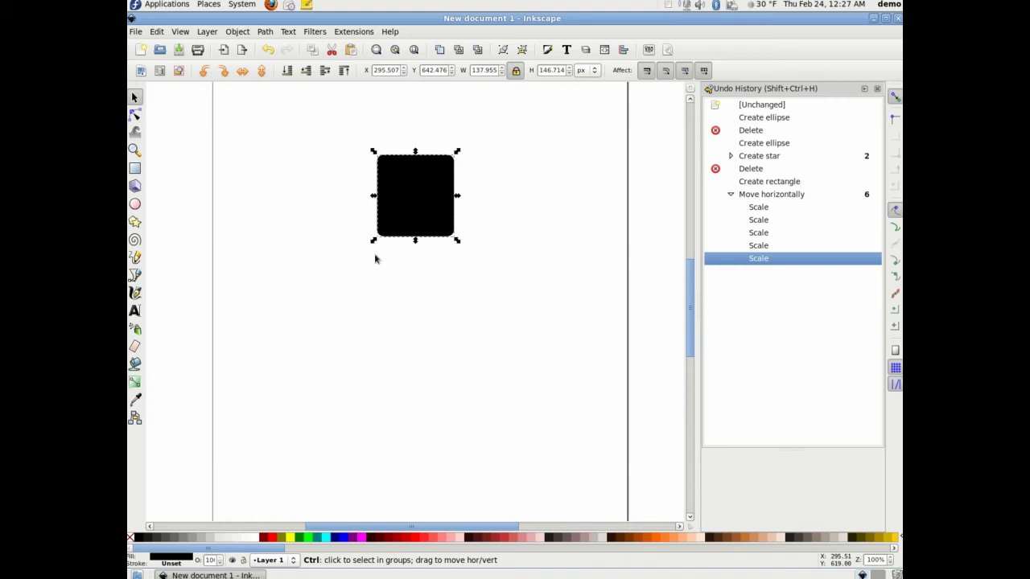
key("ctrl+d")
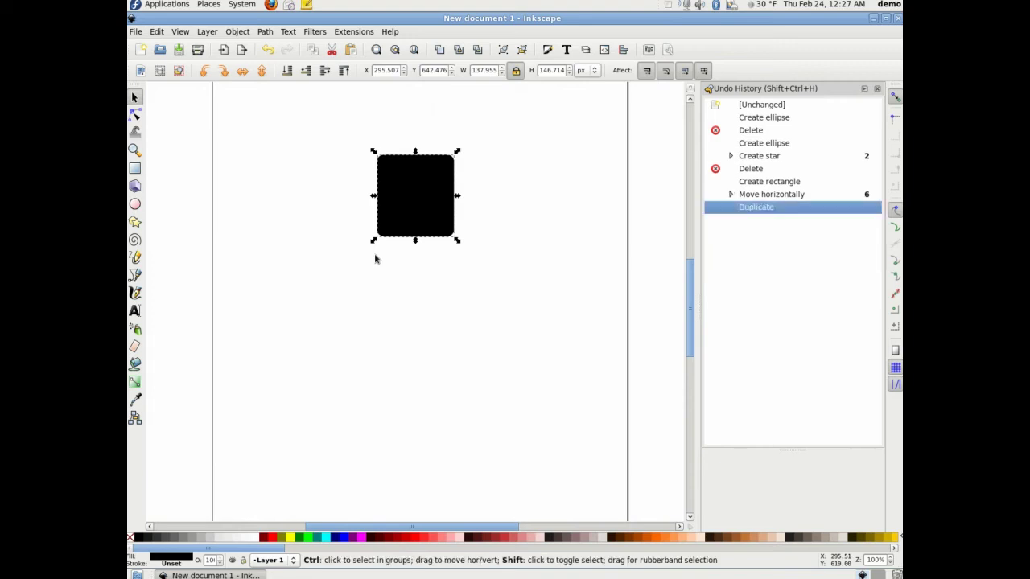
left_click(158, 111)
left_click(412, 191)
key("ctrl+d")
key("shift+Left")
key("shift+Left")
key("shift+Left")
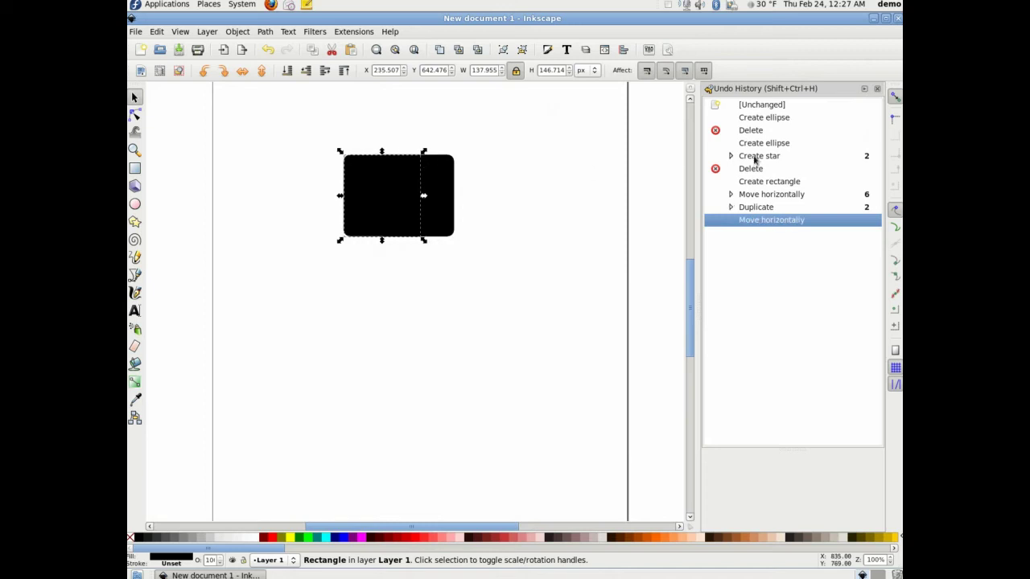
Close the Undo History dialog and delete the shifted copy of the rectangle.
left_click(876, 88)
key("Delete")
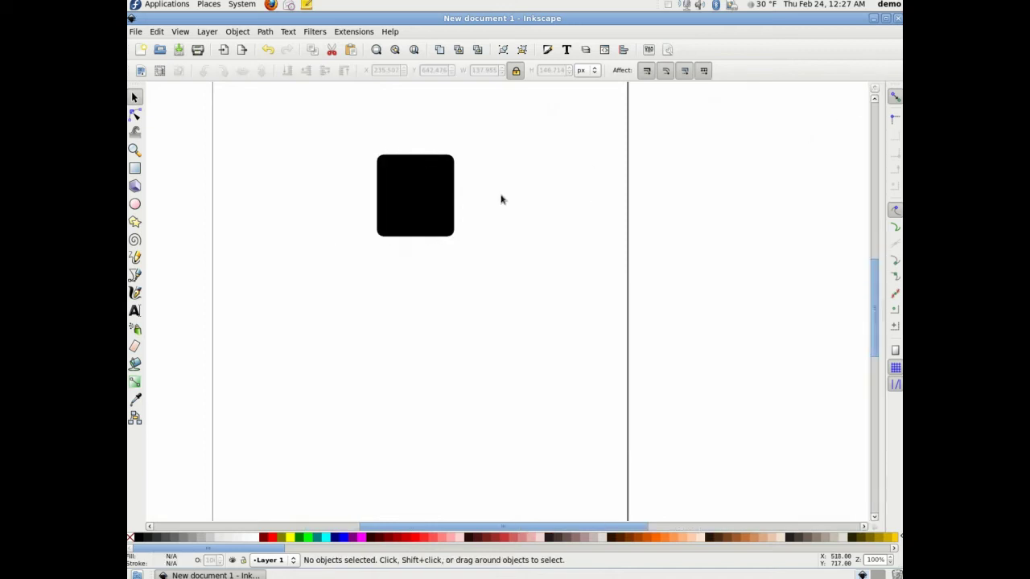
Duplicate the remaining rectangle and move the copy 160 px left so it stands clear of the original.
left_click(446, 185)
key("ctrl+d")
key("shift+Left")
key("shift+Left")
key("shift+Left")
key("shift+Left")
key("shift+Left")
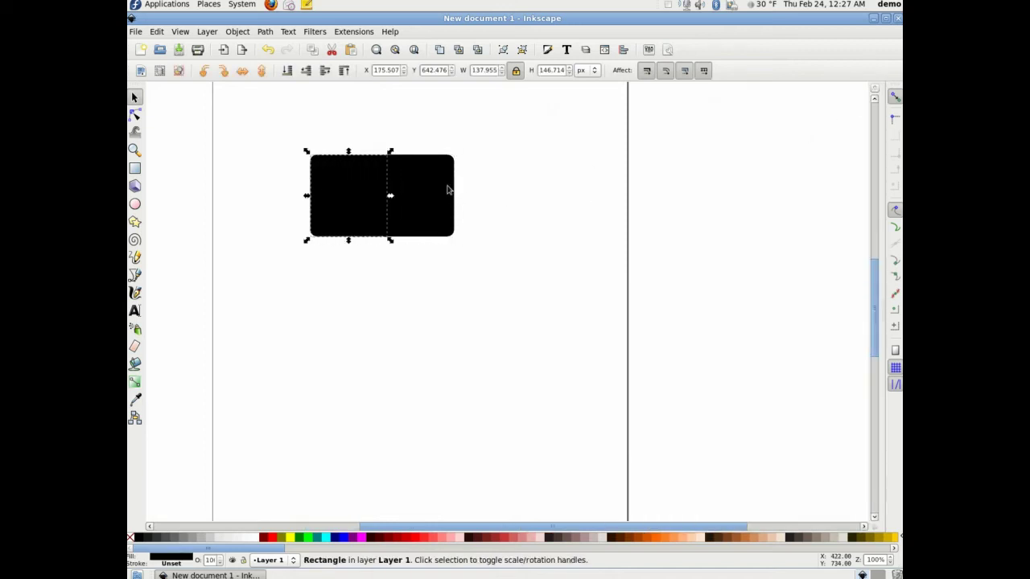
key("shift+Left")
key("shift+Left")
Move the top rectangle of the original stack 160 px right to form a row of three squares.
left_click(447, 191)
key("shift+Right")
key("shift+Right")
key("shift+Right")
key("shift+Right")
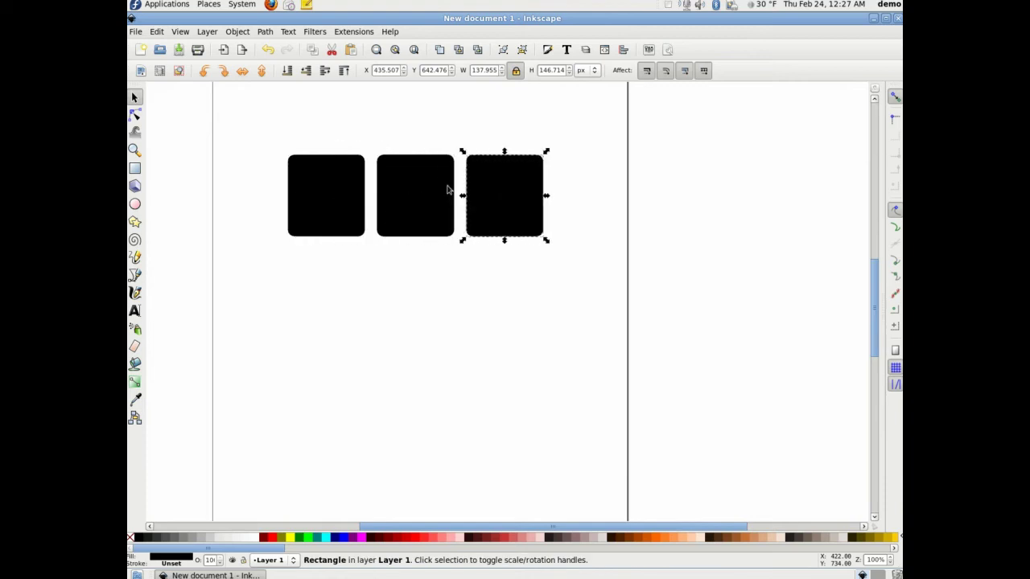
Enlarge the middle square from its upper-right corner to about 192 by 205 px and undo that scaling.
left_click(456, 246)
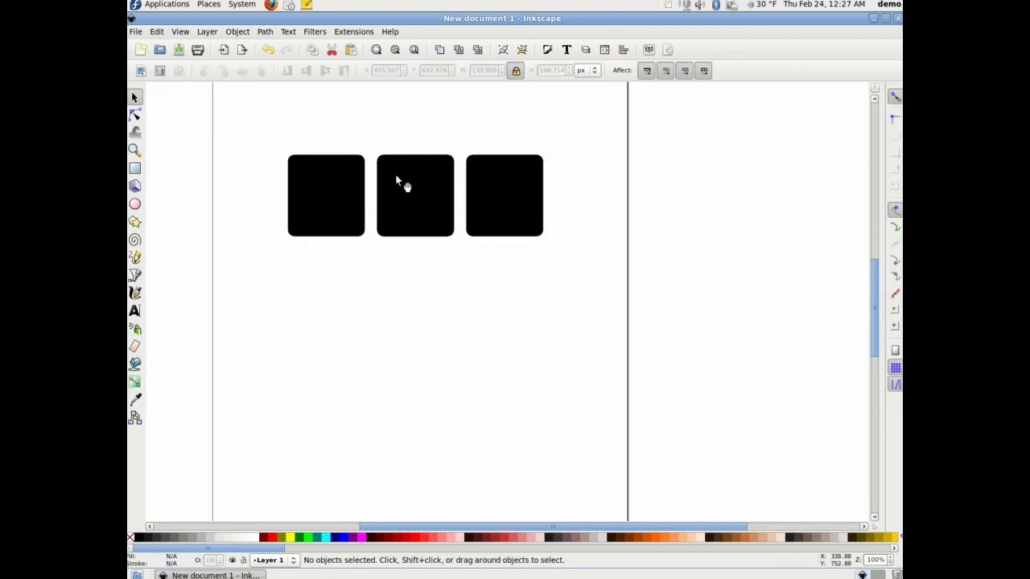
left_click(397, 182)
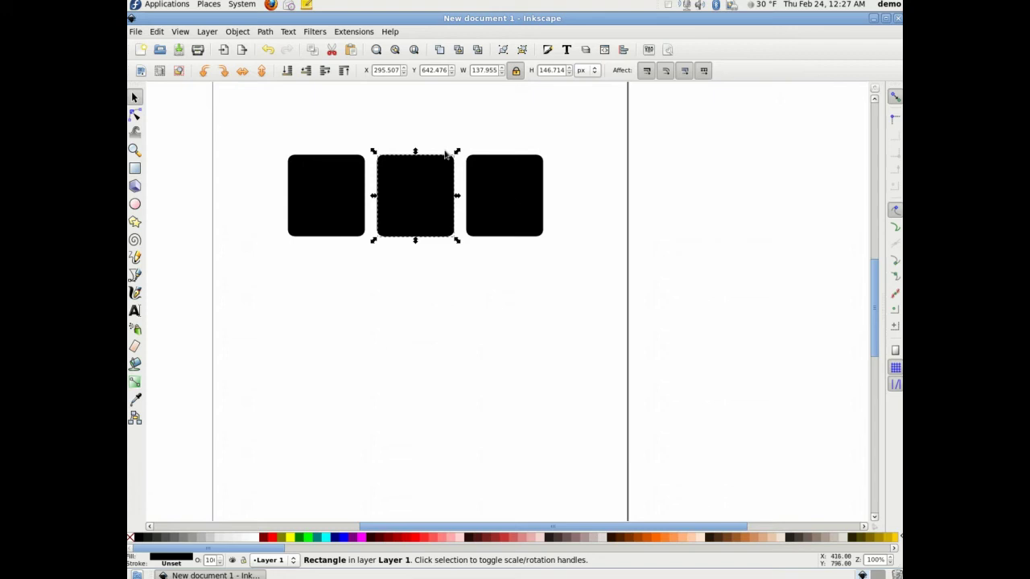
left_click_drag(454, 151, 516, 122)
key("ctrl")
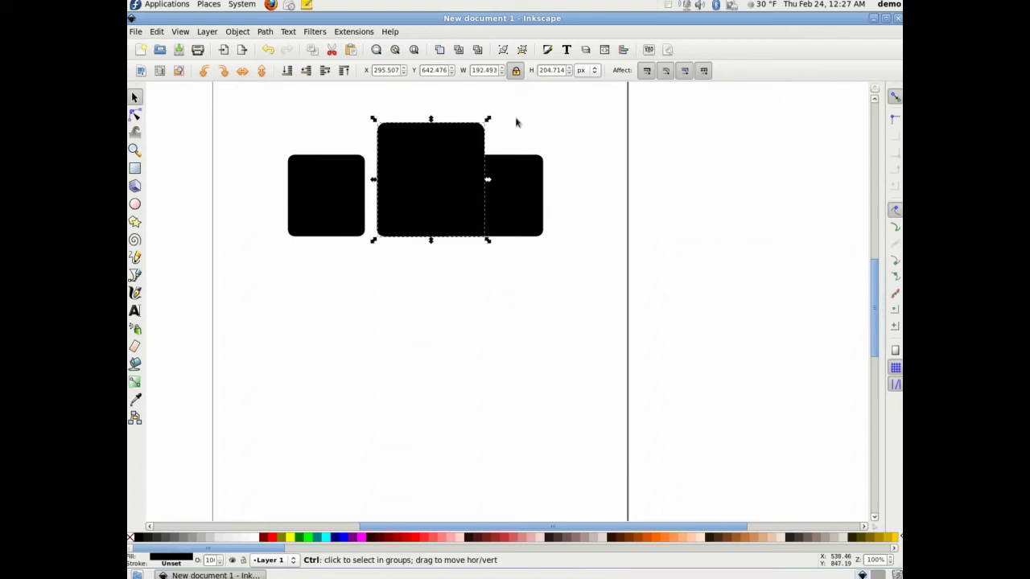
key("ctrl+z")
Select the two outer squares together, fill them with light gray, and change their fill to Yellow (#FFFF00).
left_click(502, 185)
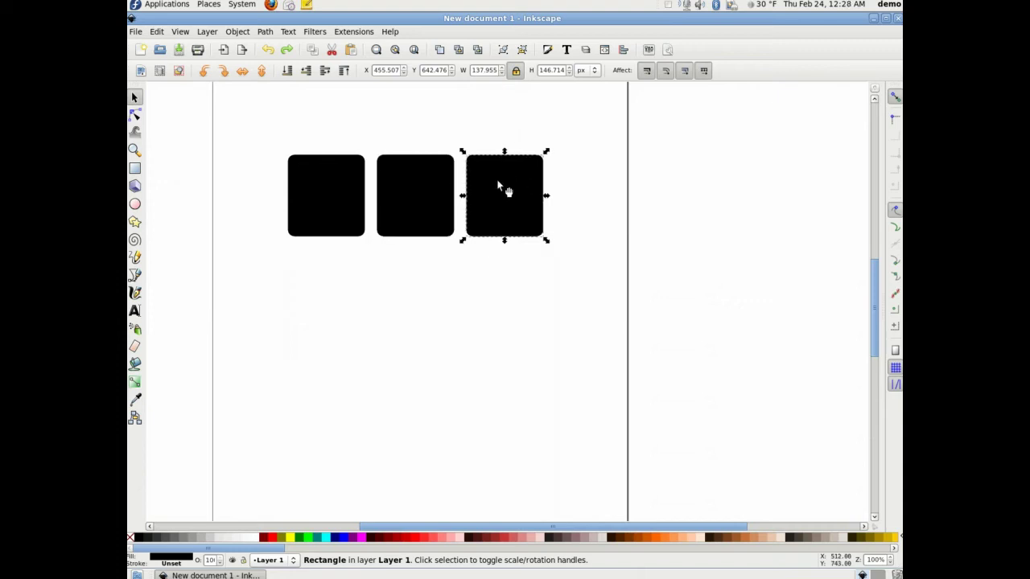
left_click(338, 189, "shift")
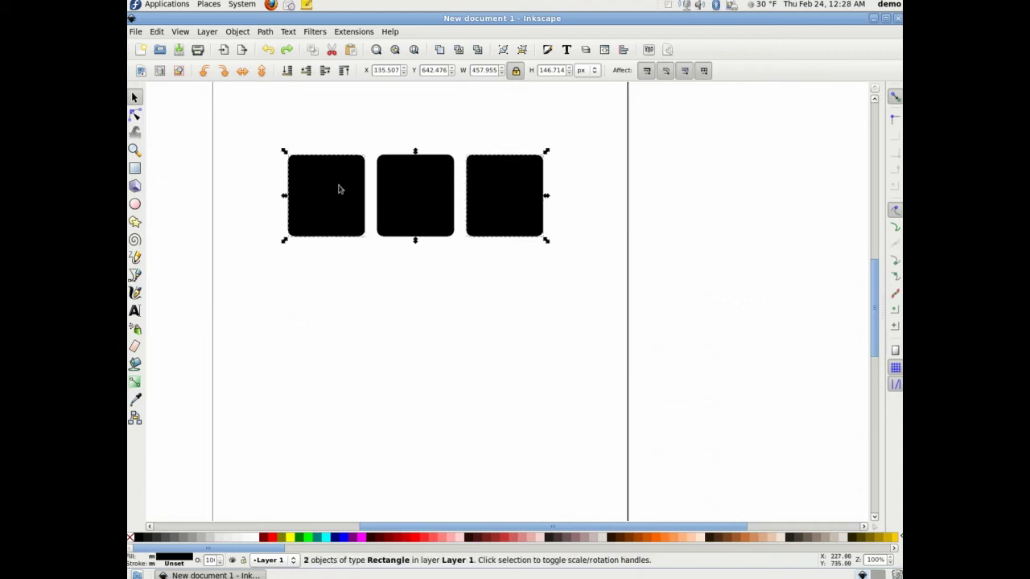
left_click(208, 535)
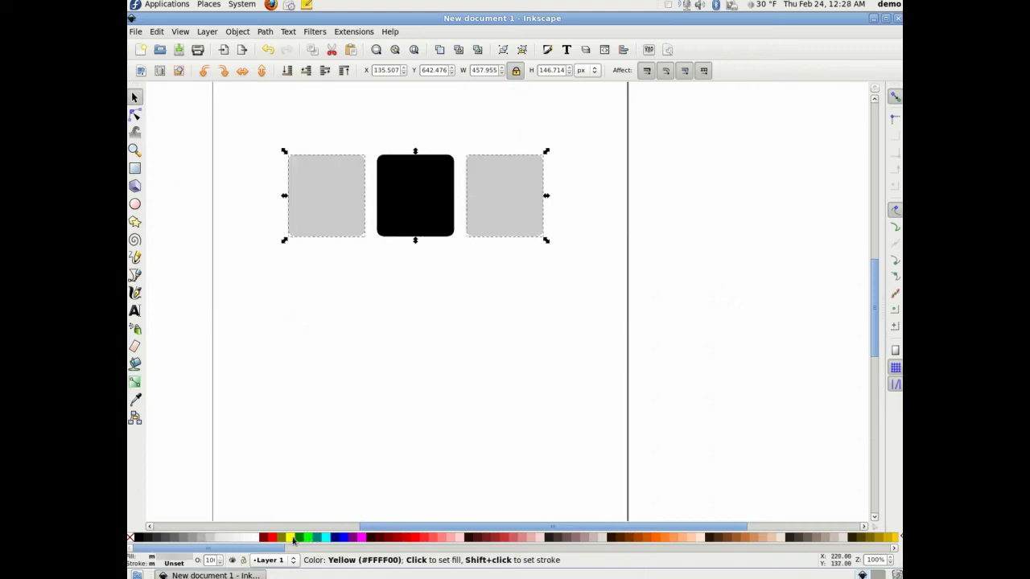
left_click(291, 538)
Fill the middle square with gray.
left_click(409, 276)
left_click(408, 215)
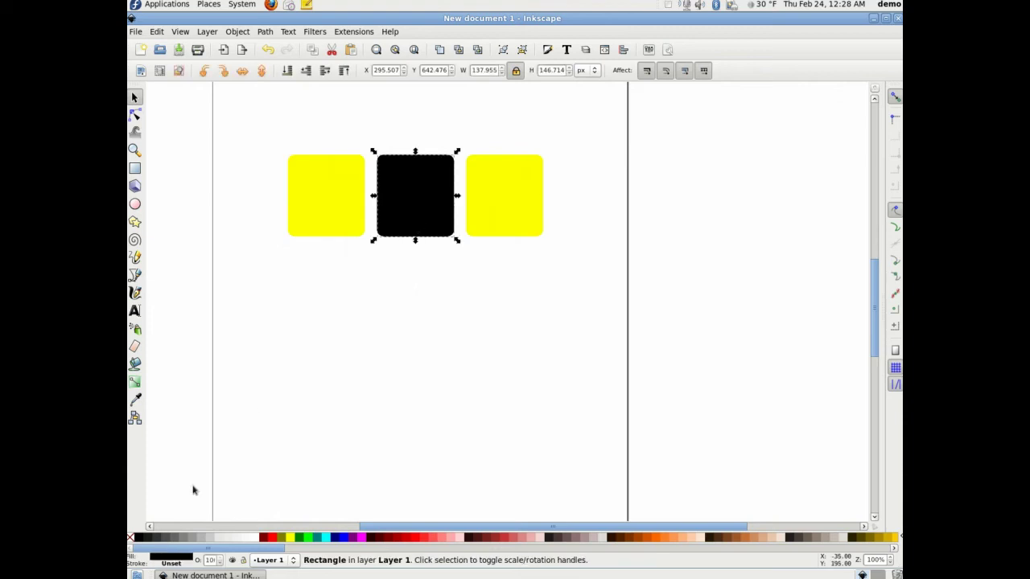
left_click(202, 536)
Scale the gray square about its center to about 262 by 279 px, and undo an extra corner scaling.
left_click(456, 322)
left_click(433, 205)
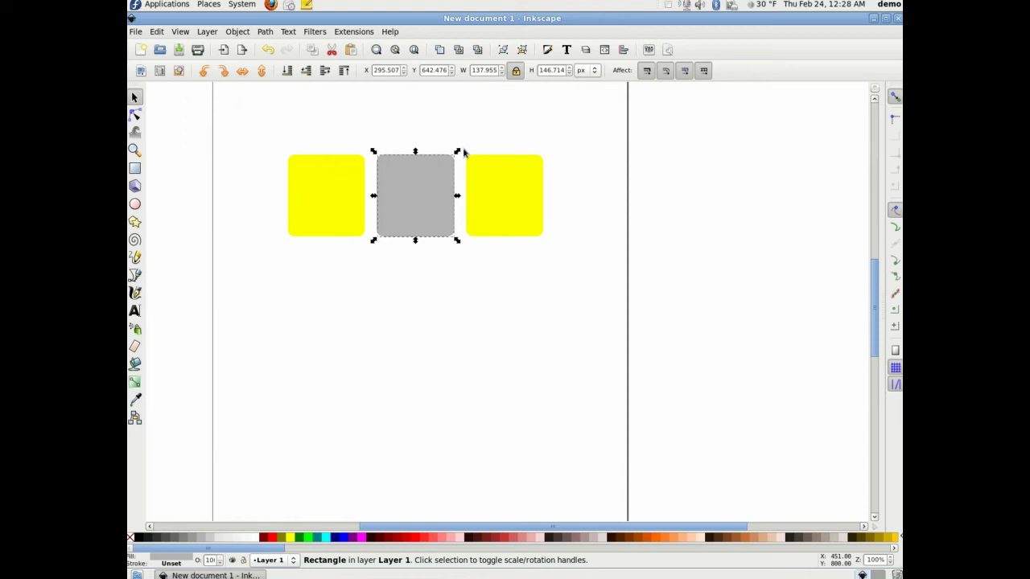
mouse_move(458, 152)
left_mouse_down()
mouse_move(553, 117)
mouse_move(432, 161)
mouse_move(518, 110)
mouse_move(448, 154)
left_mouse_up()
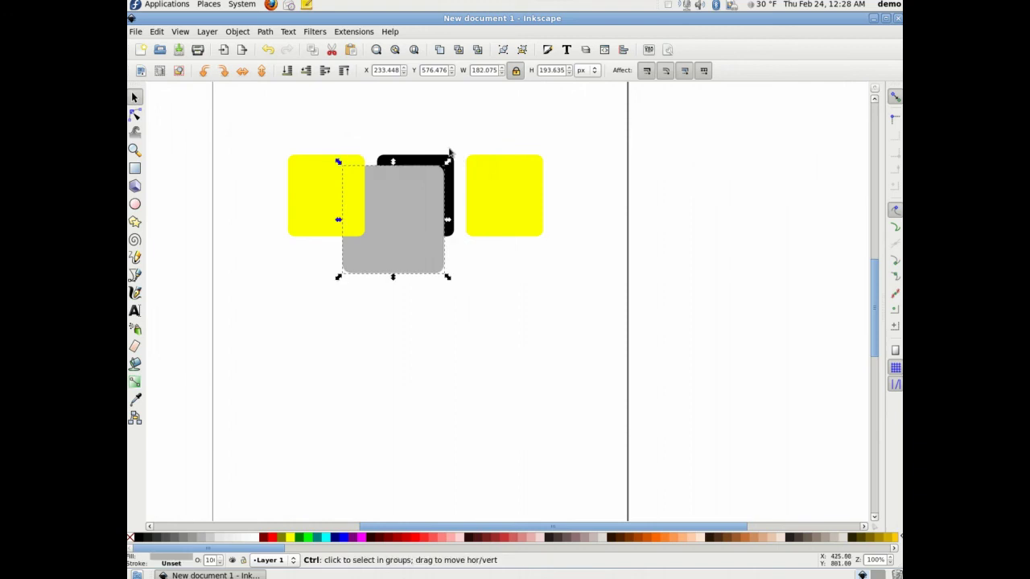
key("ctrl+z")
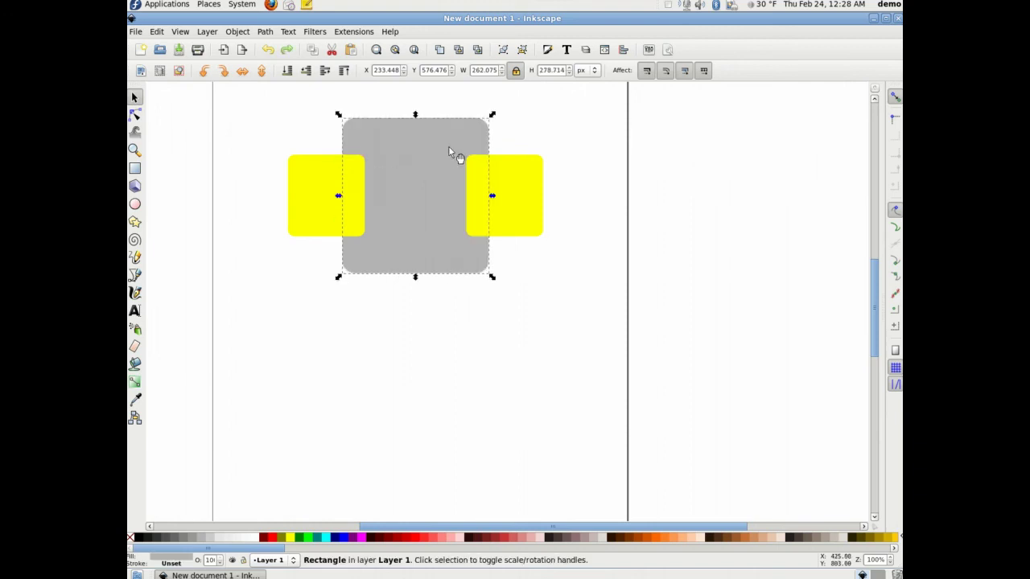
Switch between the Rectangle and Selector tools with the gray square selected, ending on the Rectangle tool.
left_click(393, 165)
key("r")
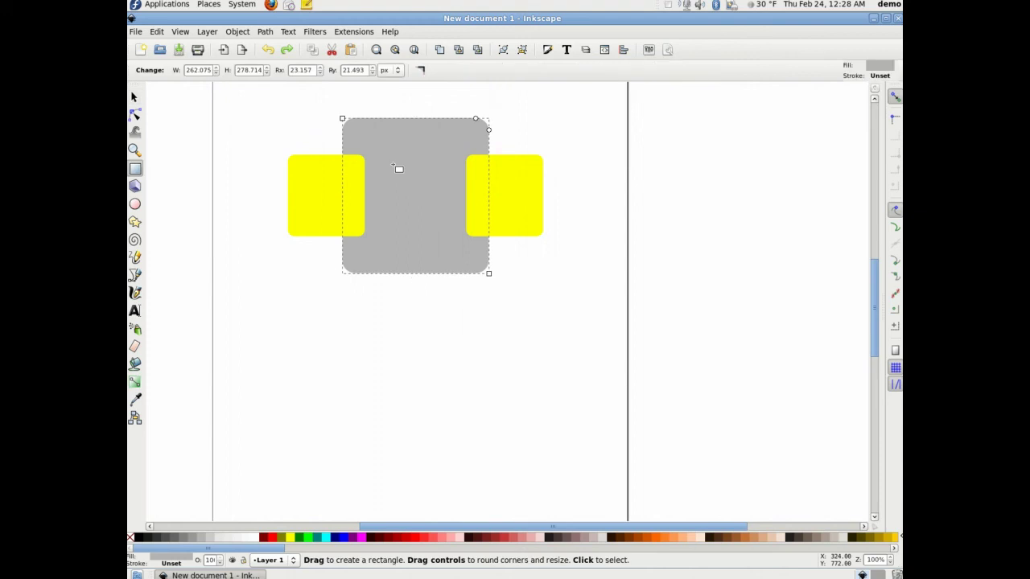
key("s")
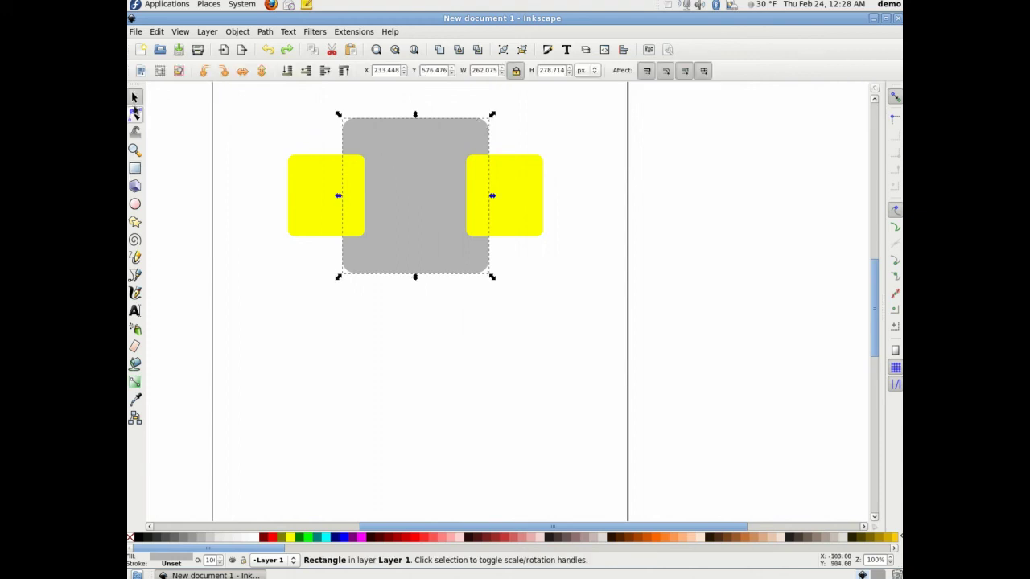
key("r")
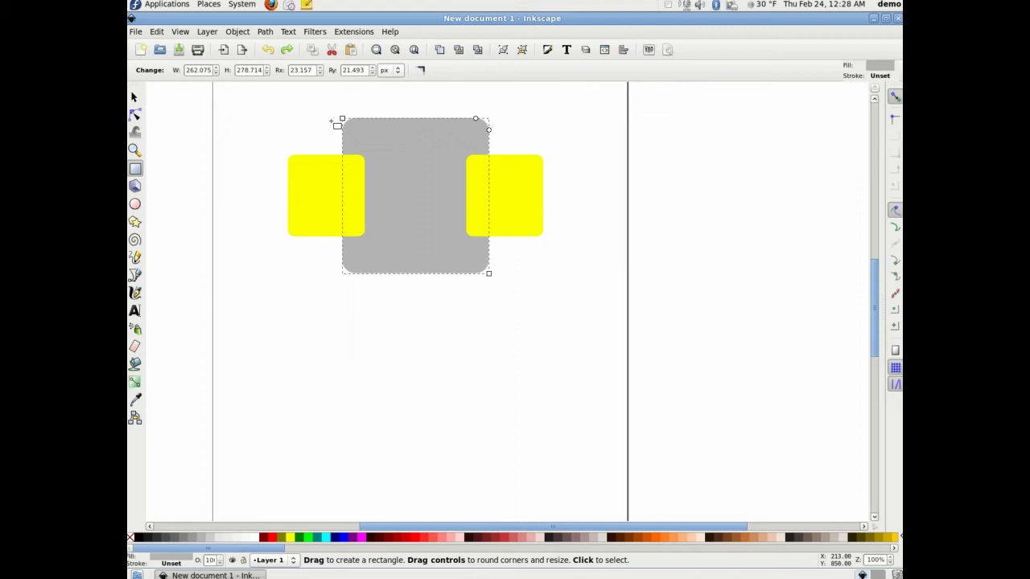
Try a free rotation of the gray square about its center with the Selector tool, and undo it.
left_click(134, 98)
left_click(406, 169)
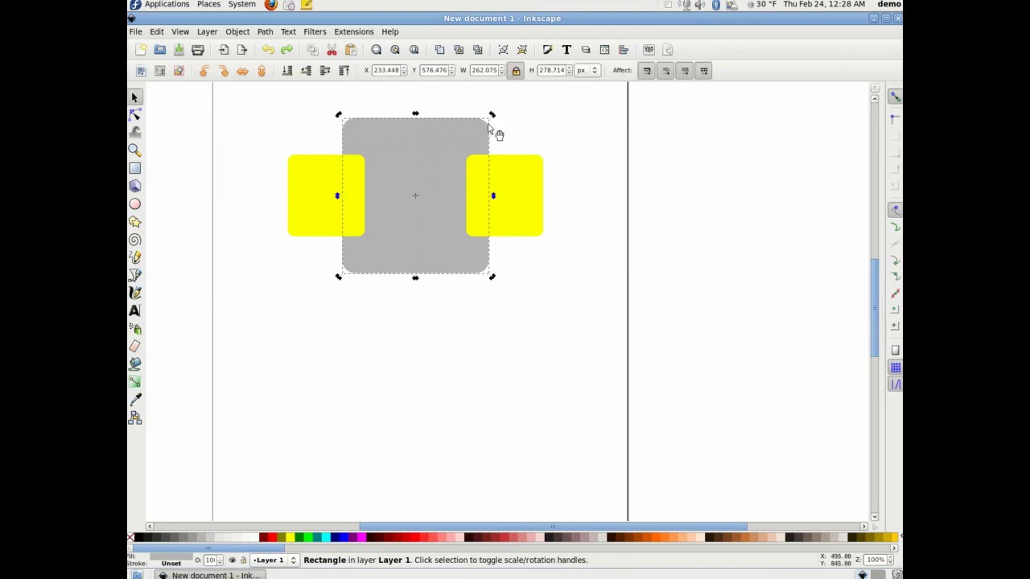
left_click_drag(492, 118, 365, 106)
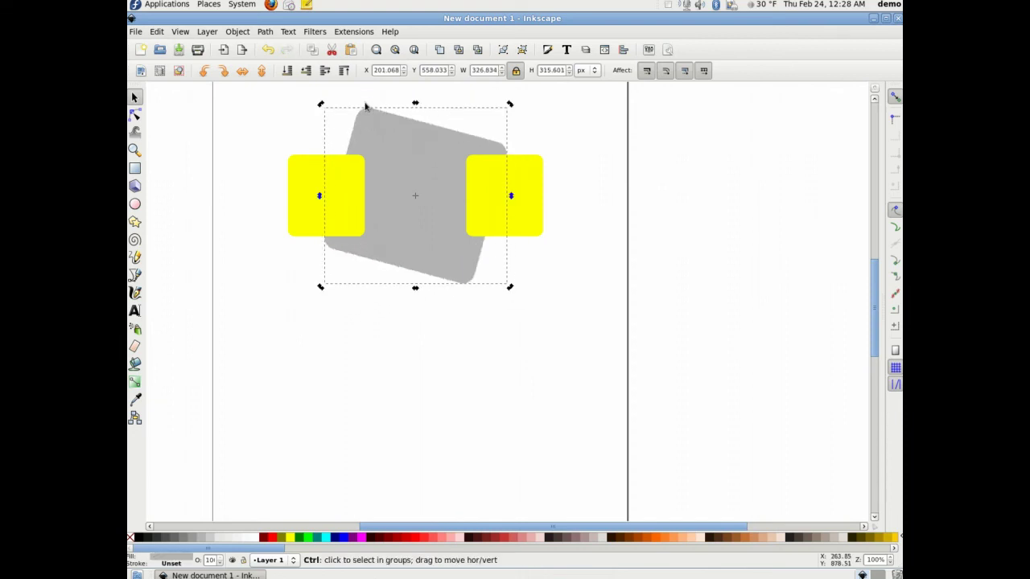
key("ctrl+z")
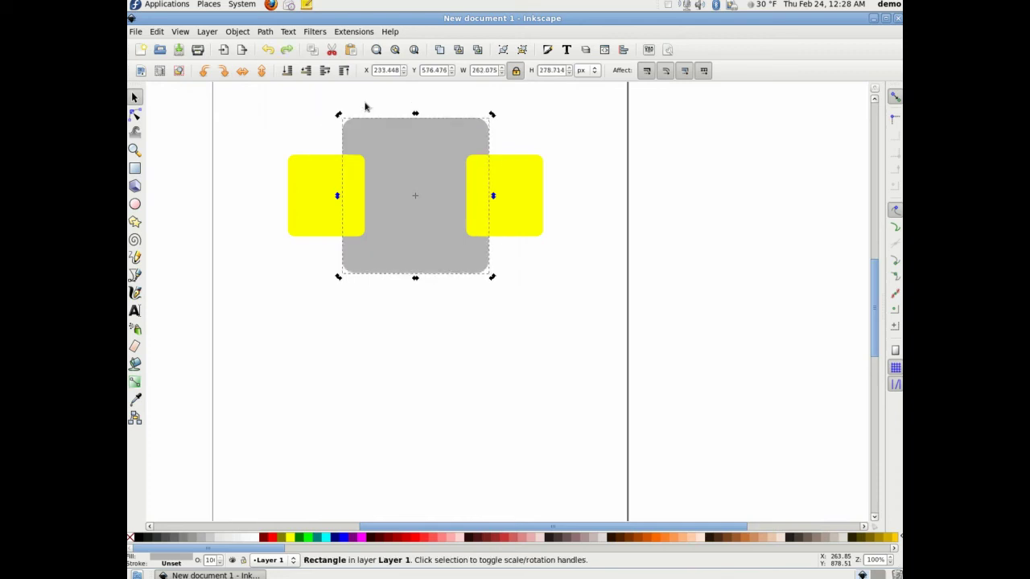
Try a snapped rotation of the gray square into a diamond, and undo back to the small black middle square.
key("ctrl")
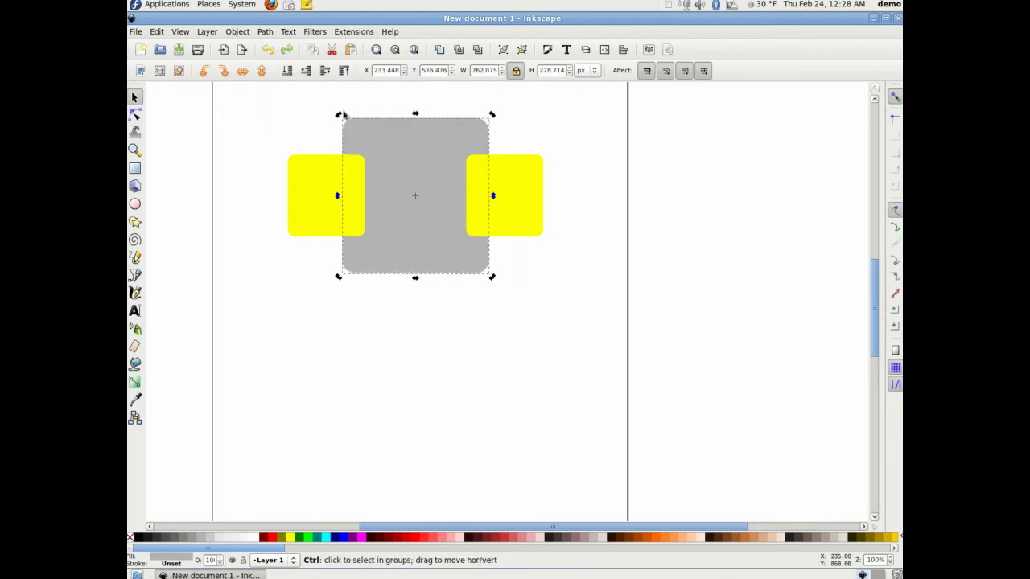
left_click_drag(342, 116, 414, 279)
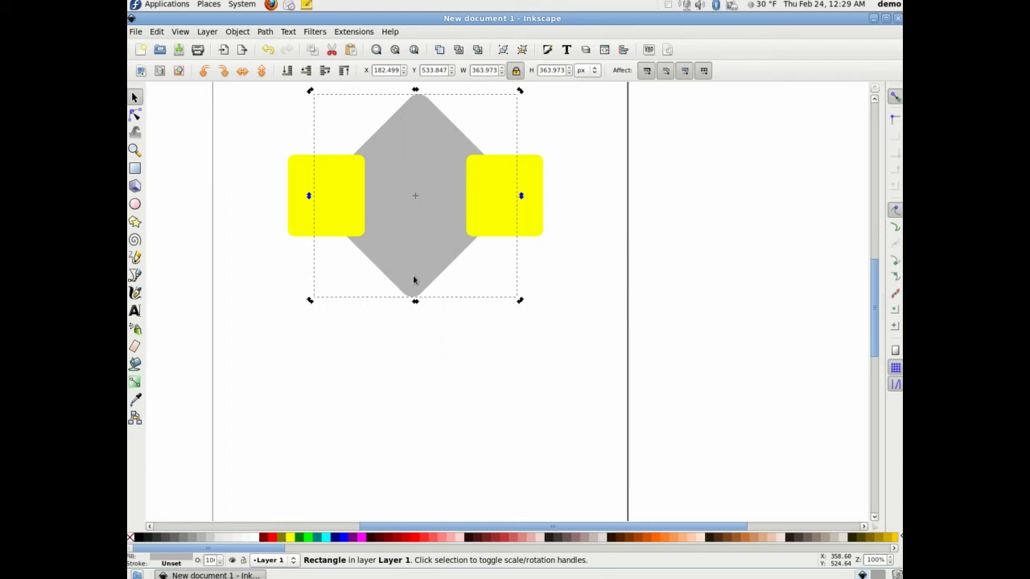
key("ctrl+z")
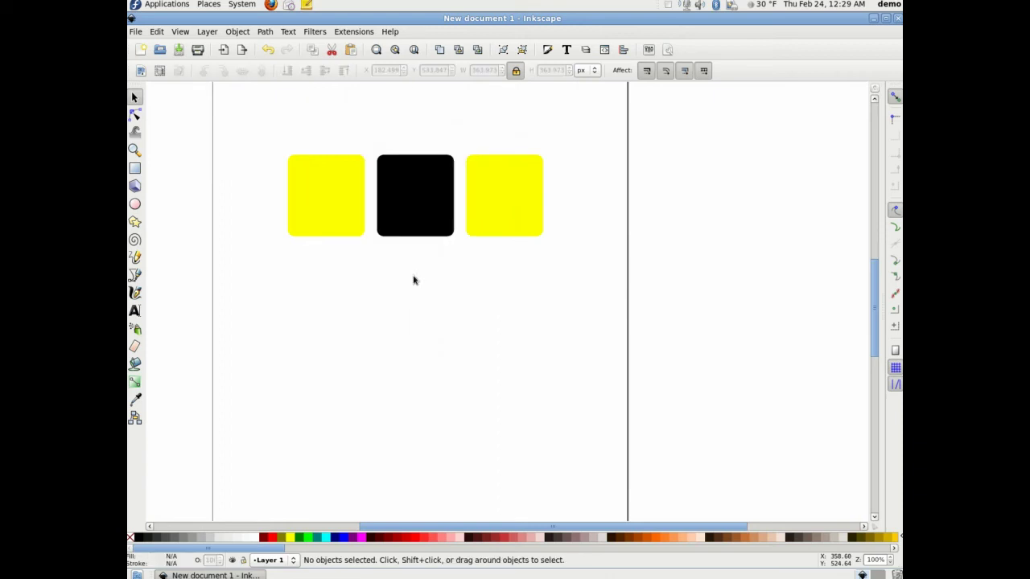
Set the black middle square's width to 200 px with its proportions locked.
left_click(386, 176)
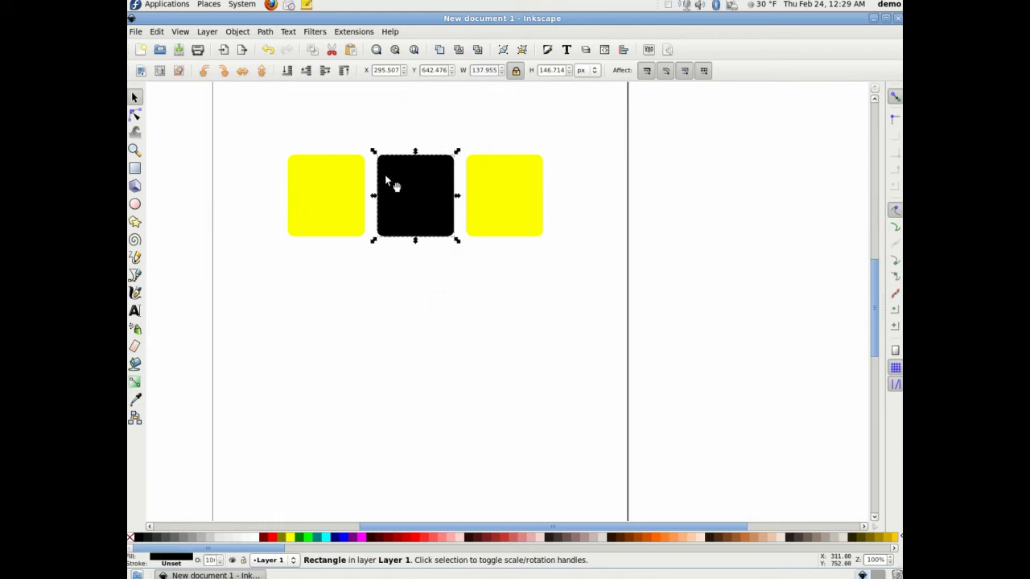
left_click(515, 71)
double_click(486, 71)
type("200")
key("Return")
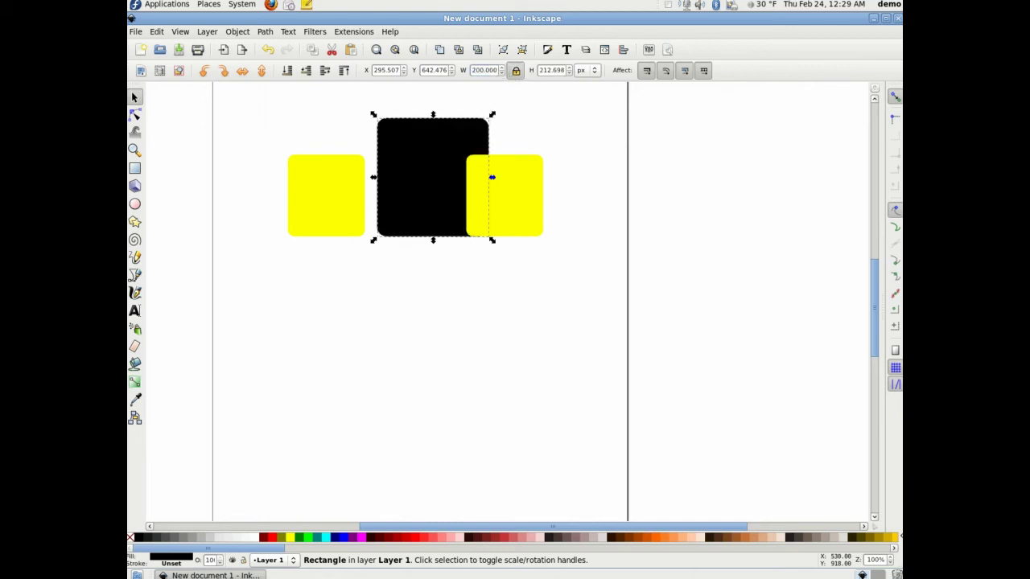
Try setting the black square's height to 200 px with the proportions still locked, and undo that resize.
left_click(546, 71)
double_click(547, 71)
type("200")
key("Return")
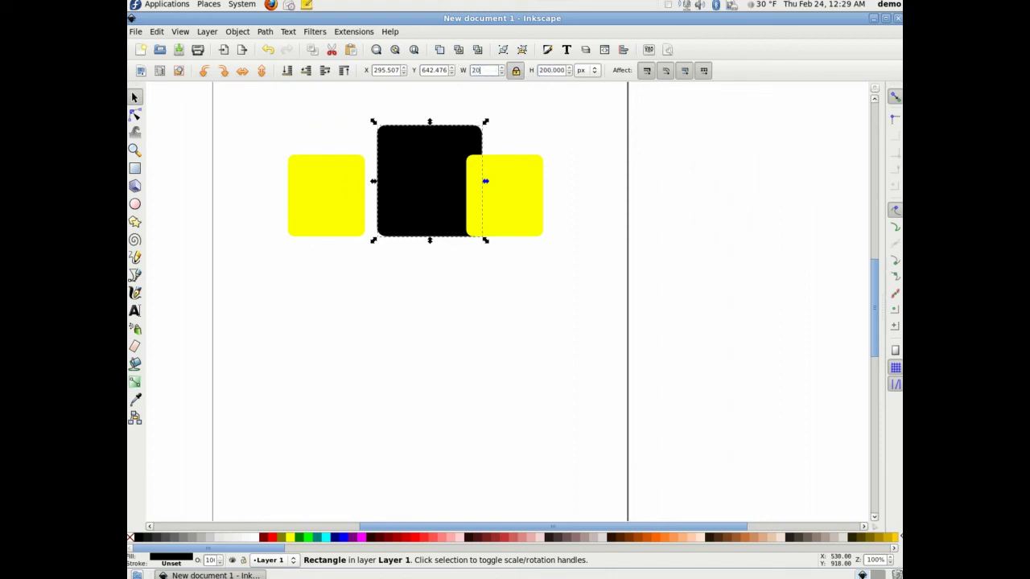
key("ctrl+z")
key("ctrl+shift+z")
key("ctrl+z")
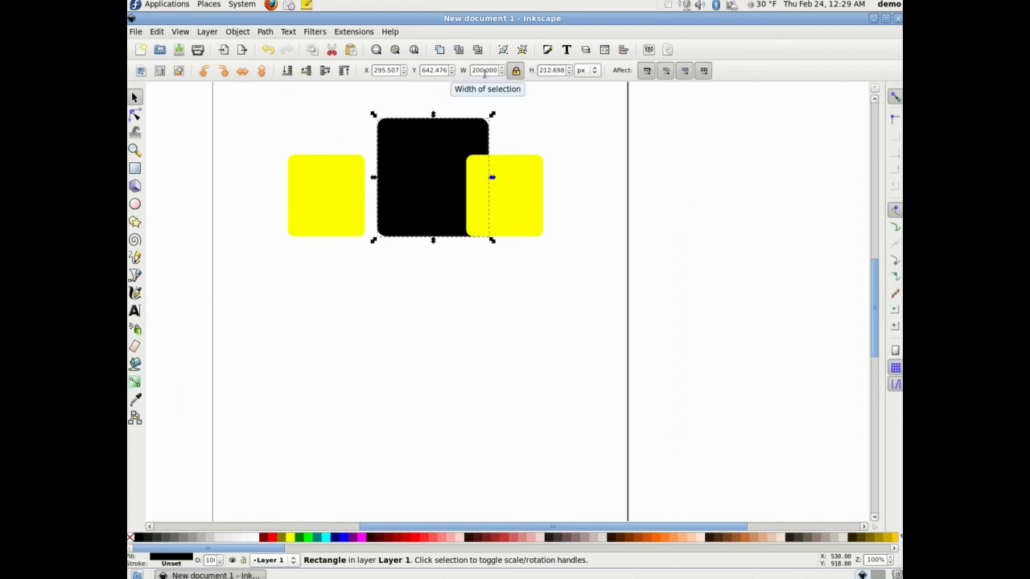
Set the black square's height to 200 px independently of its width, and lock the proportions again.
triple_click(549, 70)
type("200")
key("Return")
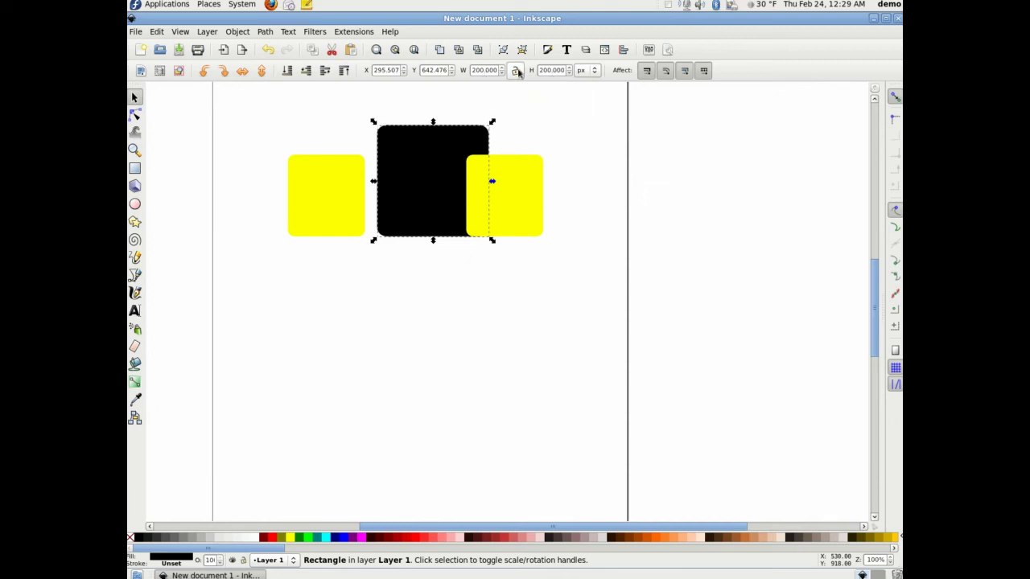
left_click(516, 70)
Nudge the black square 34 px left and 20 px down to sit between the two yellow squares.
key("Left")
key("Left")
key("Left")
key("Left")
key("Left")
key("Left")
key("Left")
key("Left")
key("Left")
key("Left")
key("Left")
key("Left")
key("Left")
key("Left")
key("Left")
key("Left")
key("Left")
key("Down")
key("Down")
key("Down")
key("Down")
key("Down")
key("Down")
key("Down")
key("Down")
key("Down")
key("Down")
Rotate the black square about its center in snapped steps into a diamond, and deselect it.
left_click(432, 186)
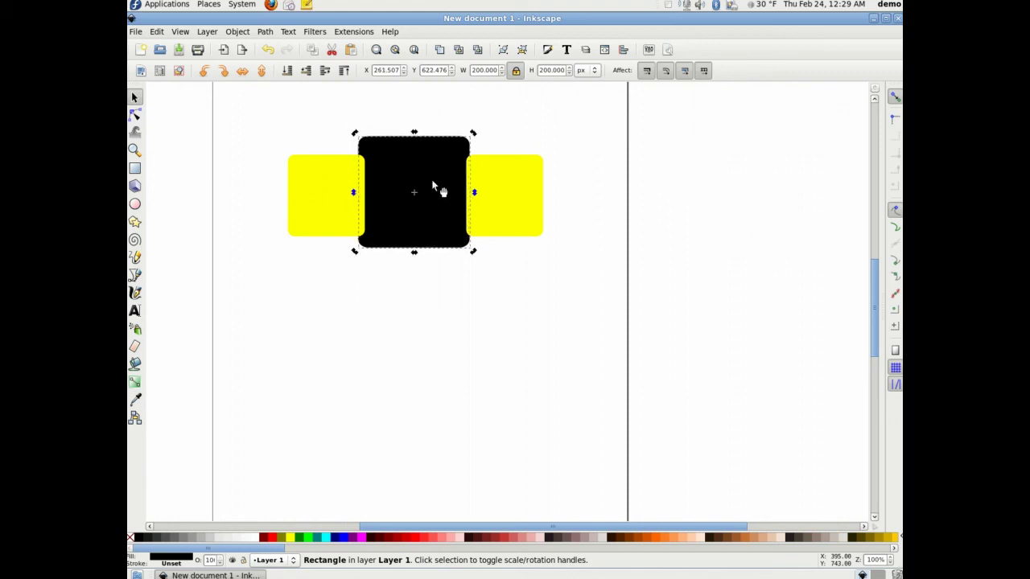
left_click_drag(473, 132, 501, 201)
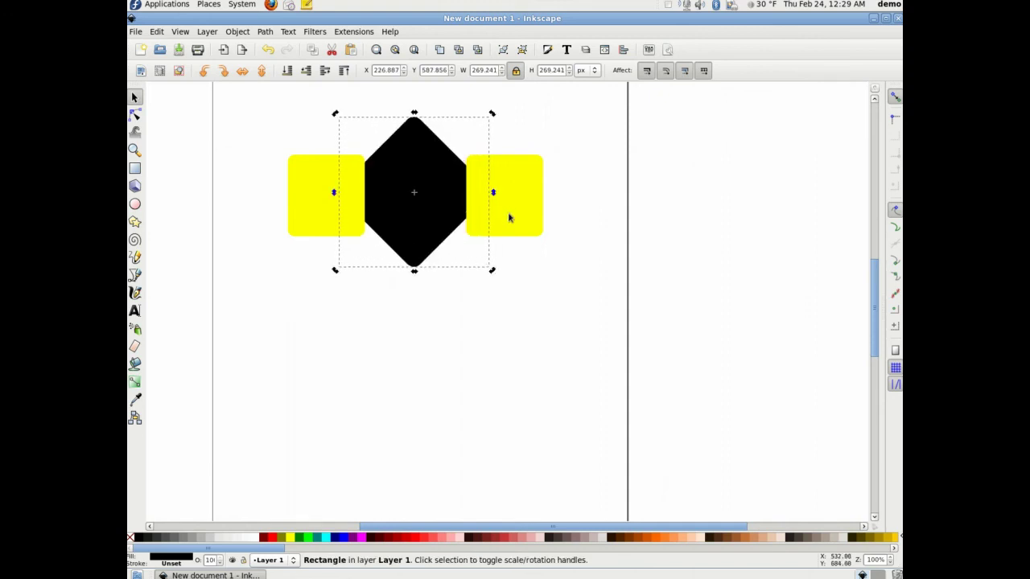
left_click(414, 391)
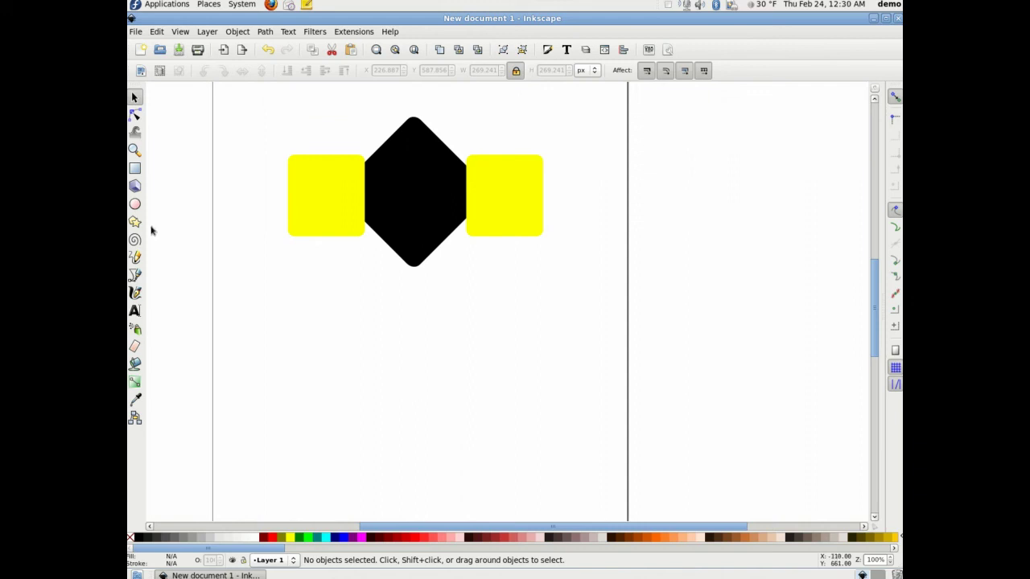
Go through the shape, drawing, text, spray, eraser, fill and connector tools and back to examine each tool's options.
left_click(136, 206)
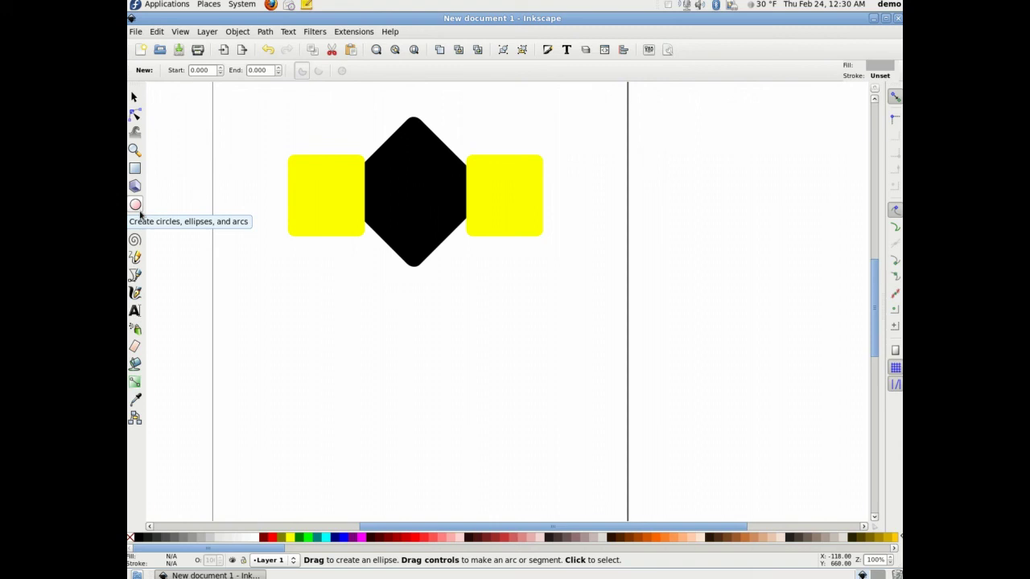
left_click(136, 168)
left_click(135, 186)
left_click(135, 205)
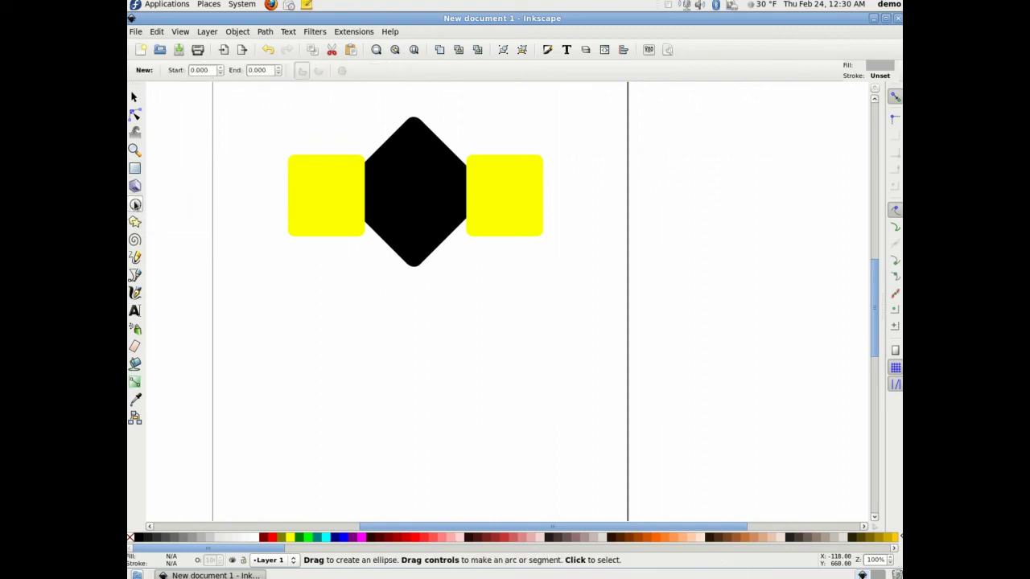
left_click(135, 222)
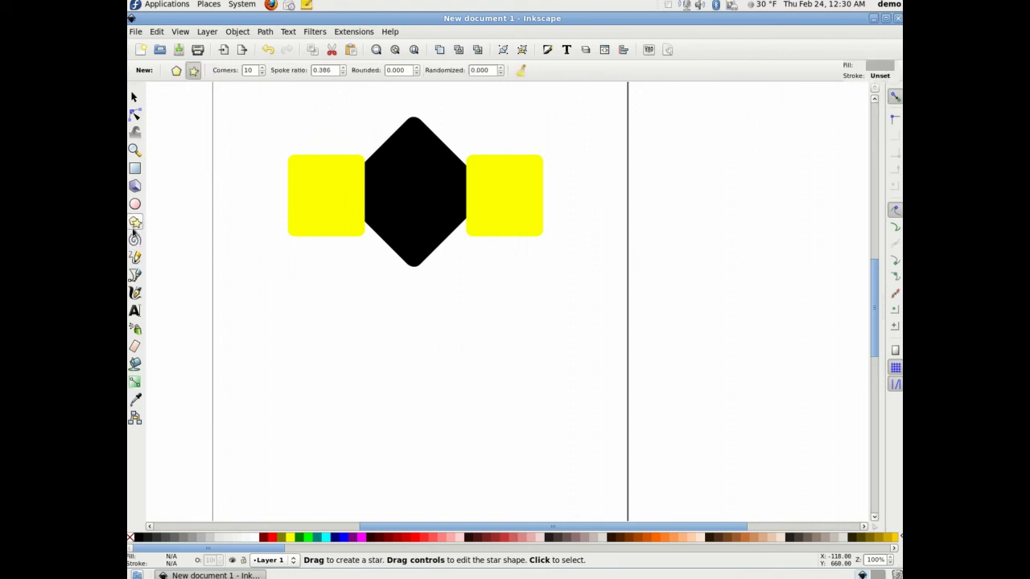
left_click(135, 239)
left_click(136, 258)
left_click(135, 275)
left_click(135, 293)
left_click(135, 310)
left_click(135, 328)
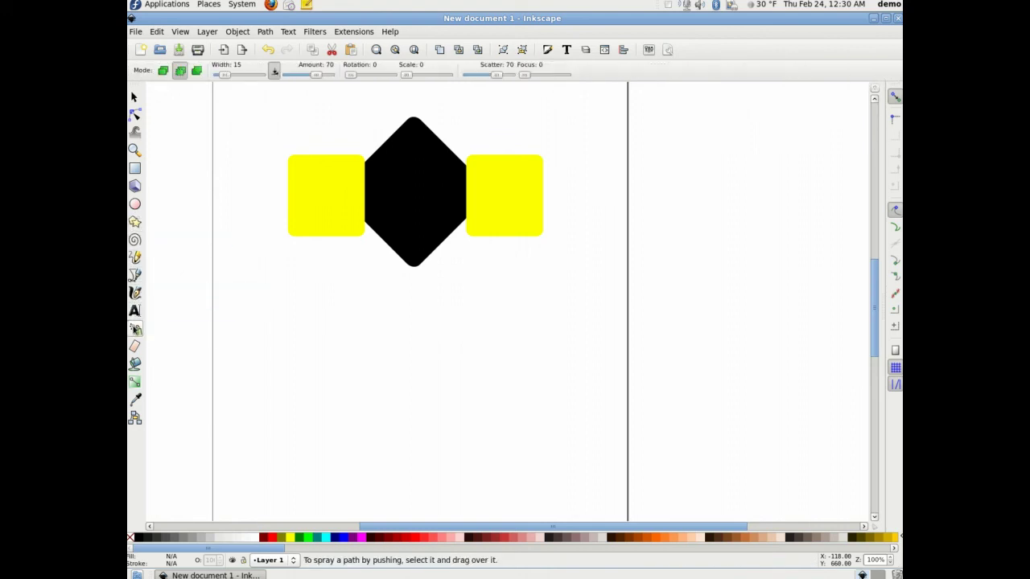
left_click(135, 347)
left_click(135, 364)
left_click(135, 382)
left_click(135, 400)
left_click(135, 418)
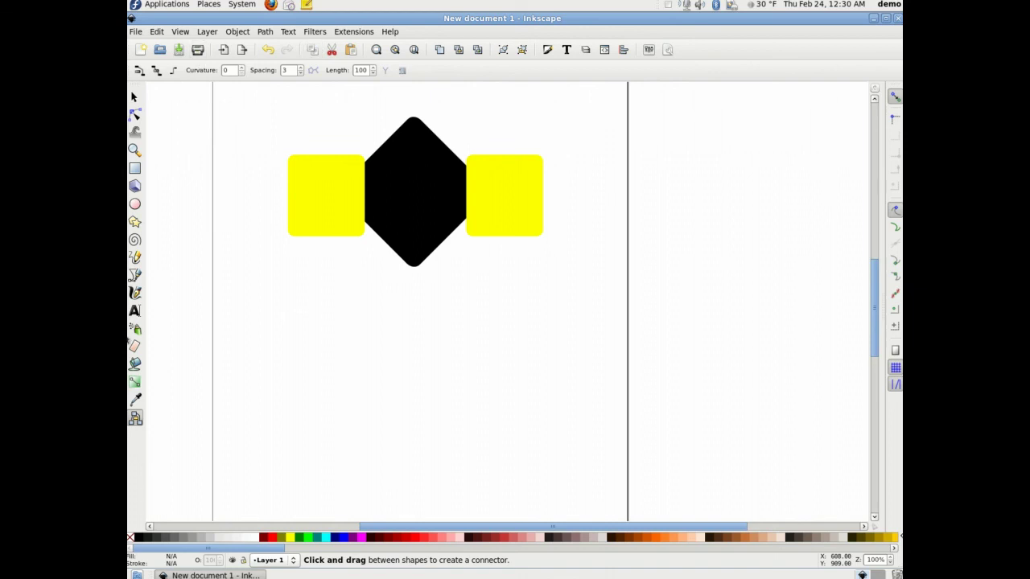
left_click(135, 400)
left_click(135, 364)
left_click(135, 346)
left_click(135, 310)
left_click(136, 293)
left_click(135, 275)
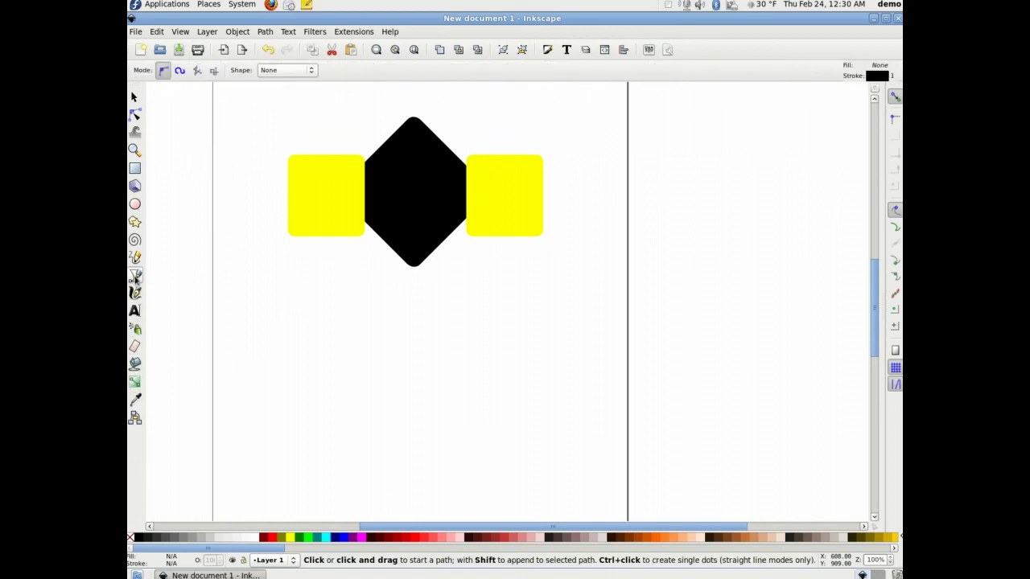
left_click(135, 257)
left_click(135, 239)
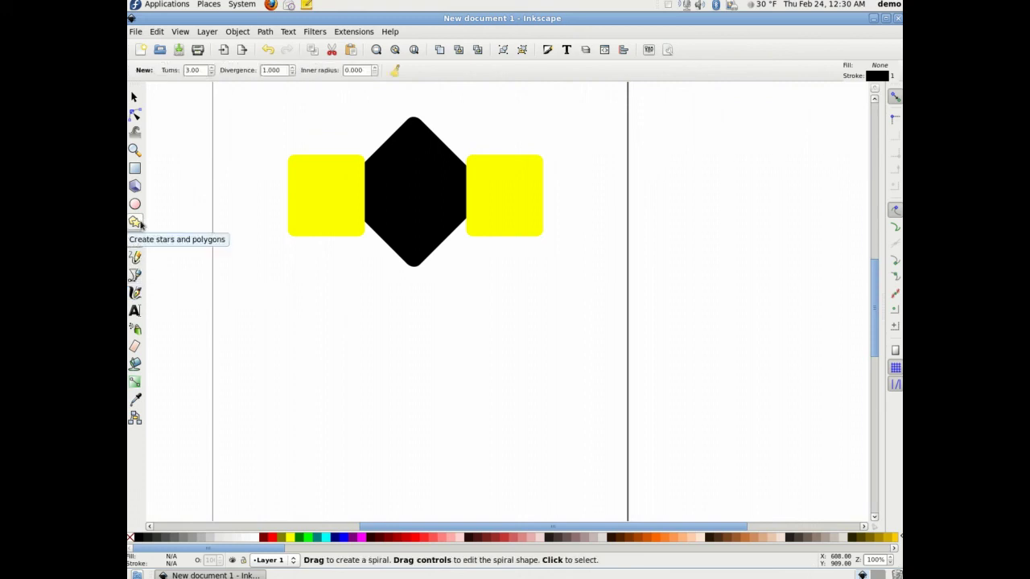
Draw a gray star below the left yellow square and reduce its corners to 7.
left_click(136, 222)
left_click_drag(280, 278, 318, 247)
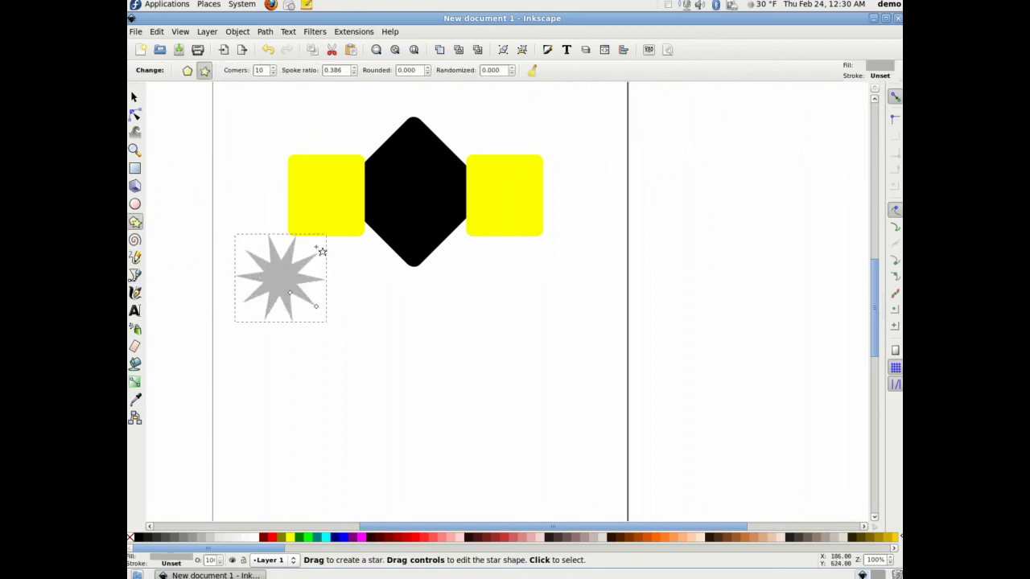
left_click(273, 74)
left_click(272, 74)
left_click(272, 74)
left_click(273, 74)
left_click(273, 74)
left_click(272, 74)
left_click(273, 68)
left_click(273, 67)
left_click(272, 67)
Draw a gray ellipse over the left yellow square and cut it into a pie segment ending at about 275°.
left_click(135, 186)
left_click(135, 204)
left_click_drag(249, 137, 341, 230)
left_click_drag(340, 183, 278, 186)
left_click(313, 72)
left_click_drag(244, 196, 300, 169)
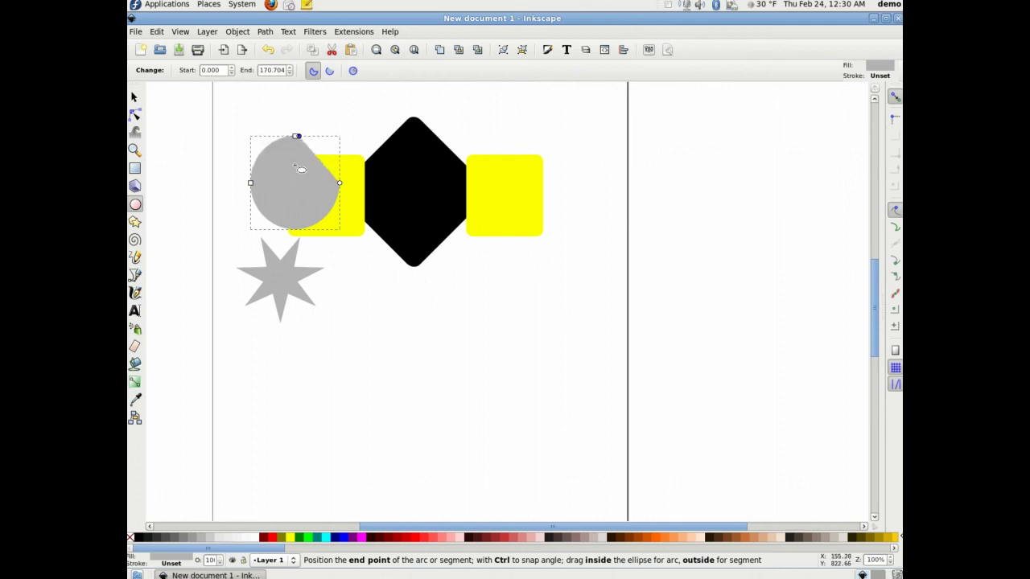
left_click(313, 71)
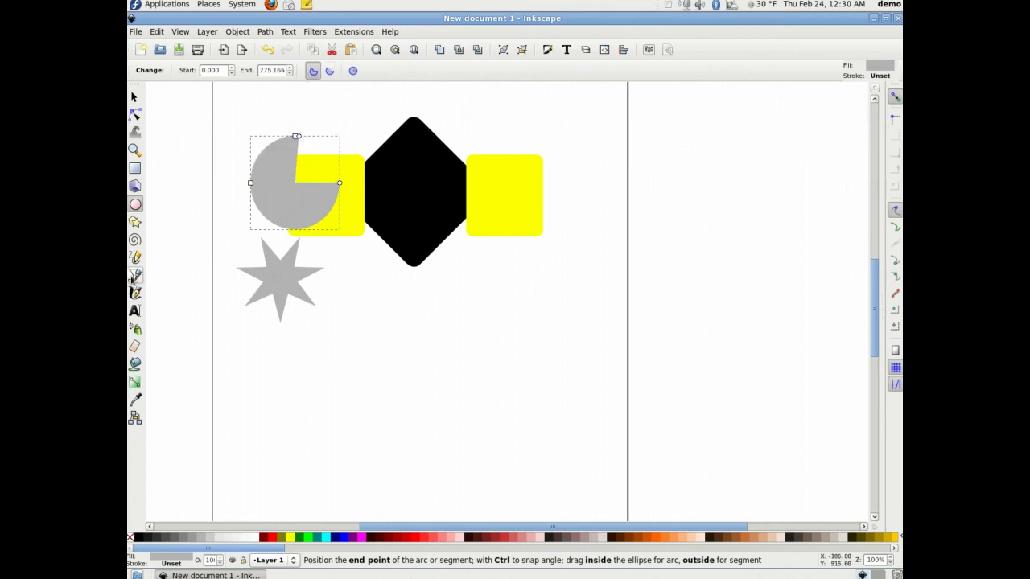
Draw a calligraphic stroke above the squares with width 53 and thinning 15, and another below the diamond with tremor 48.
left_click(135, 292)
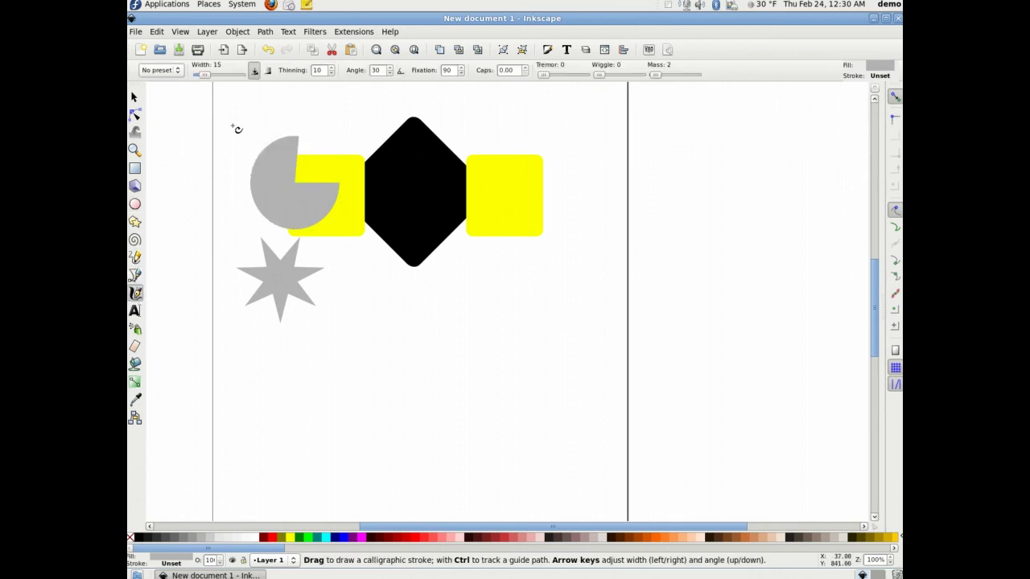
left_click_drag(205, 74, 220, 75)
left_click(331, 70)
mouse_move(288, 105)
left_mouse_down()
mouse_move(358, 84)
mouse_move(320, 141)
mouse_move(388, 100)
mouse_move(440, 99)
mouse_move(537, 117)
left_mouse_up()
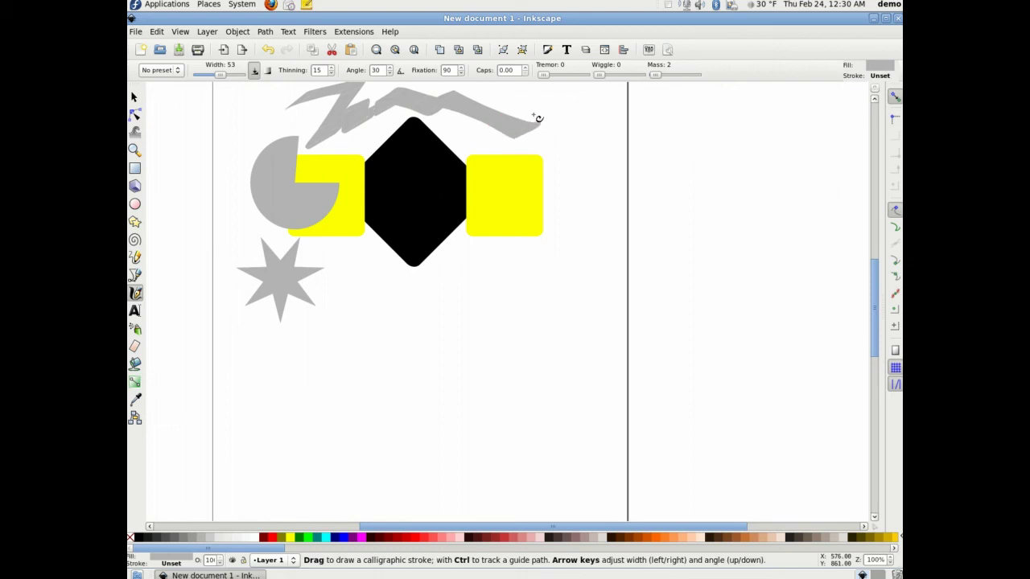
left_click_drag(554, 75, 562, 75)
mouse_move(471, 271)
left_mouse_down()
mouse_move(380, 291)
mouse_move(361, 400)
left_mouse_up()
Draw a long calligraphic stroke down the page's left side and along its lower part using the Wiggly preset.
left_click(171, 72)
left_click(172, 72)
left_click(170, 70)
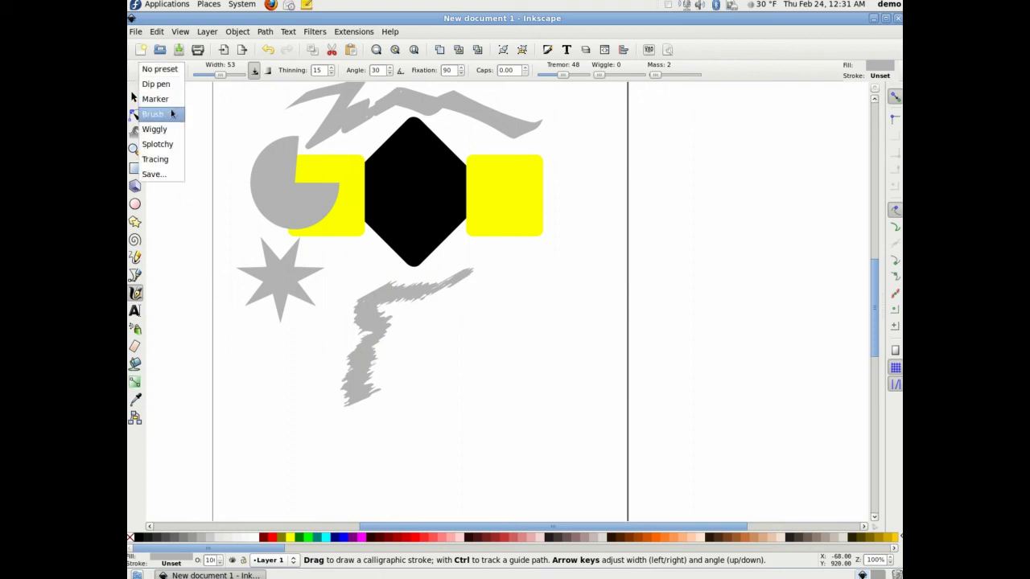
left_click(171, 129)
mouse_move(235, 128)
left_mouse_down()
mouse_move(255, 133)
mouse_move(241, 196)
mouse_move(258, 279)
mouse_move(248, 404)
mouse_move(286, 459)
mouse_move(367, 458)
mouse_move(412, 436)
left_mouse_up()
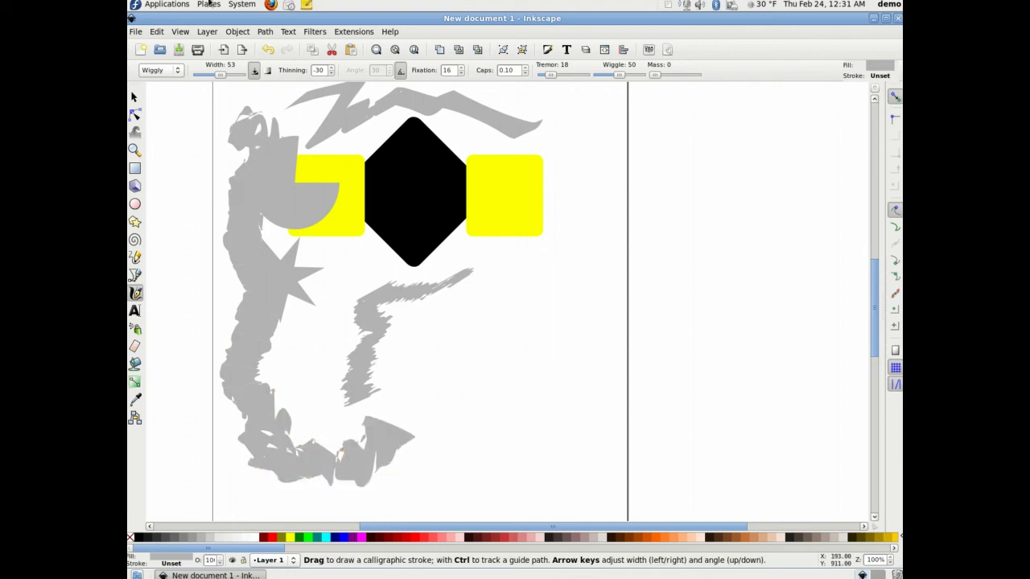
Draw two freehand strokes with the Marker preset, a thick one at width 53 and a thin one at width 15.
left_click(164, 71)
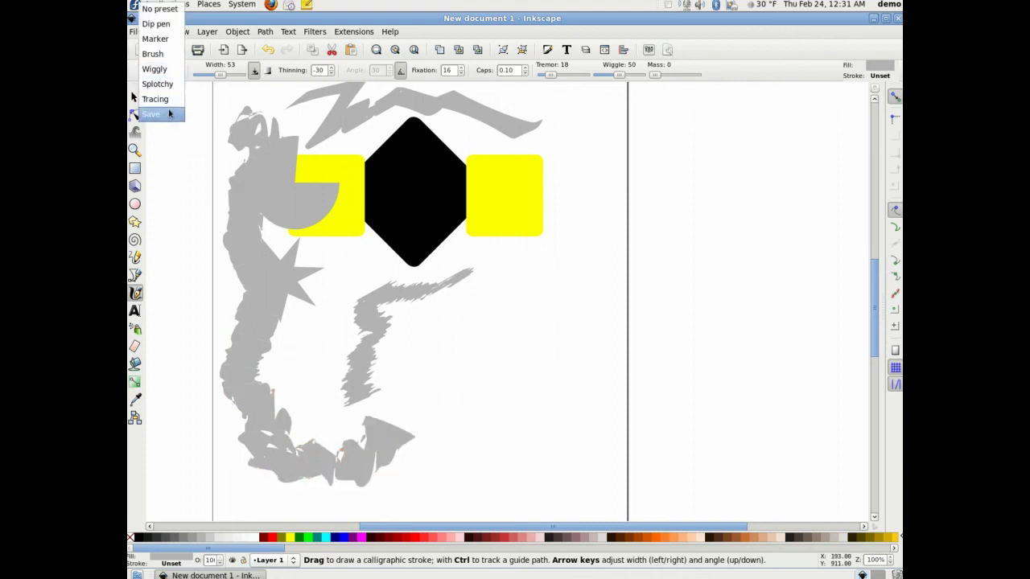
left_click(165, 39)
mouse_move(441, 394)
left_mouse_down()
mouse_move(442, 336)
mouse_move(505, 397)
mouse_move(554, 368)
mouse_move(519, 459)
left_mouse_up()
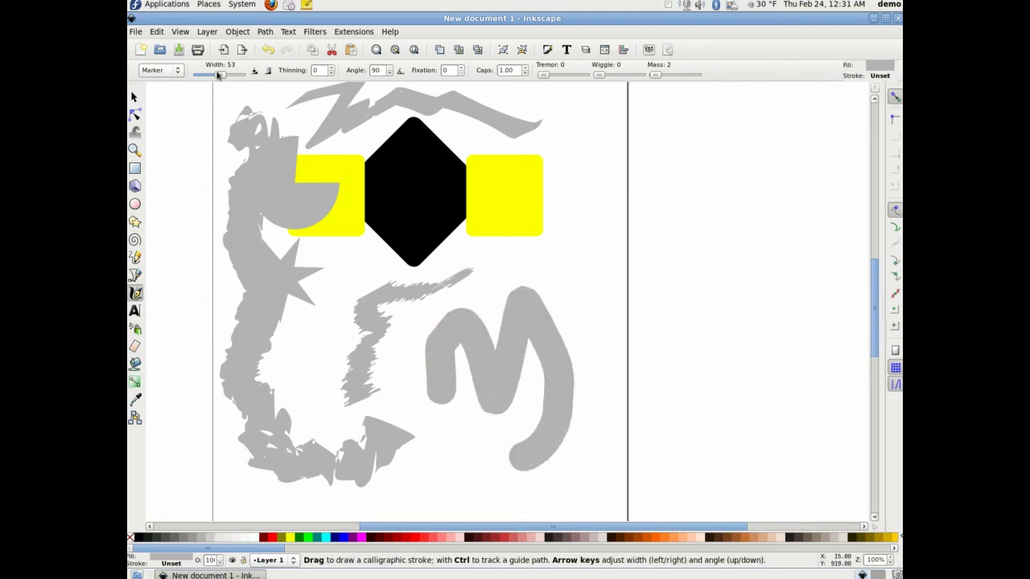
mouse_move(324, 295)
left_mouse_down()
mouse_move(344, 263)
mouse_move(366, 301)
mouse_move(363, 254)
mouse_move(391, 298)
mouse_move(415, 302)
left_mouse_up()
Add the text "HJjkjljlkjlj" in the lower part of the page, below the star.
key("t")
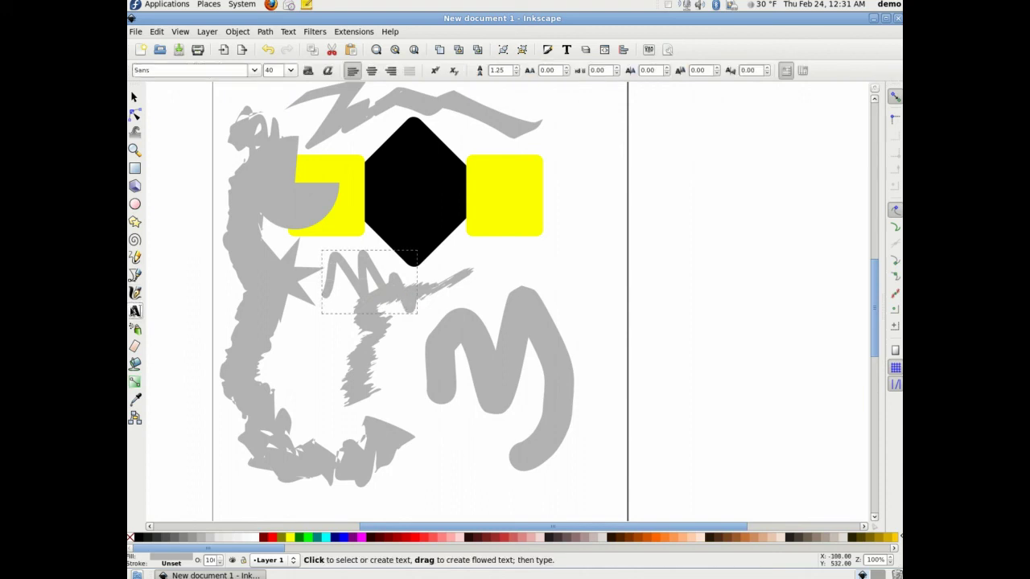
left_click(290, 393)
type("HJjkjljlkjlj")
Change the whole text's font to Silkscreen and its size to 14.
key("ctrl+a")
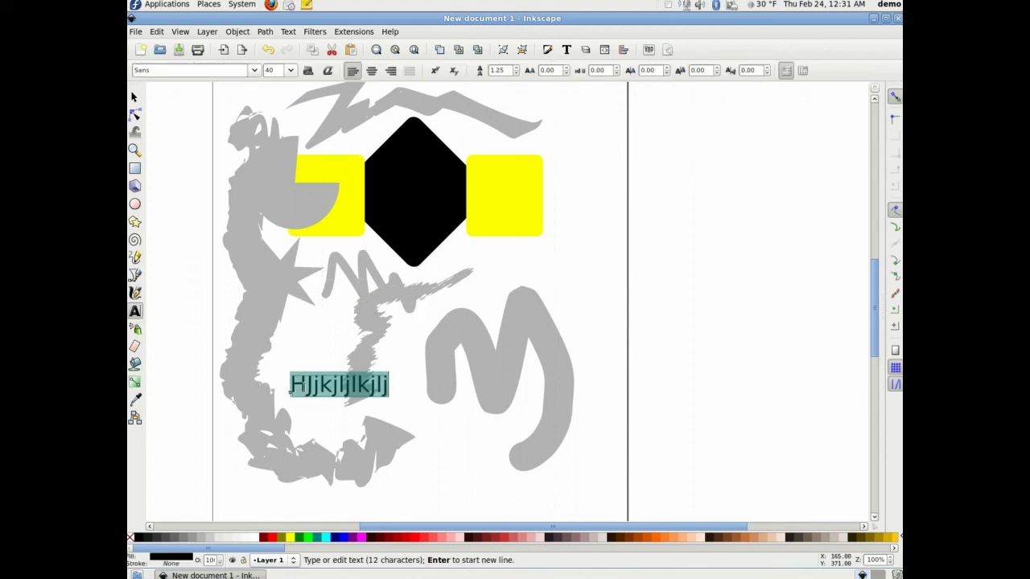
left_click(254, 70)
scroll(180, 187, "down", 5)
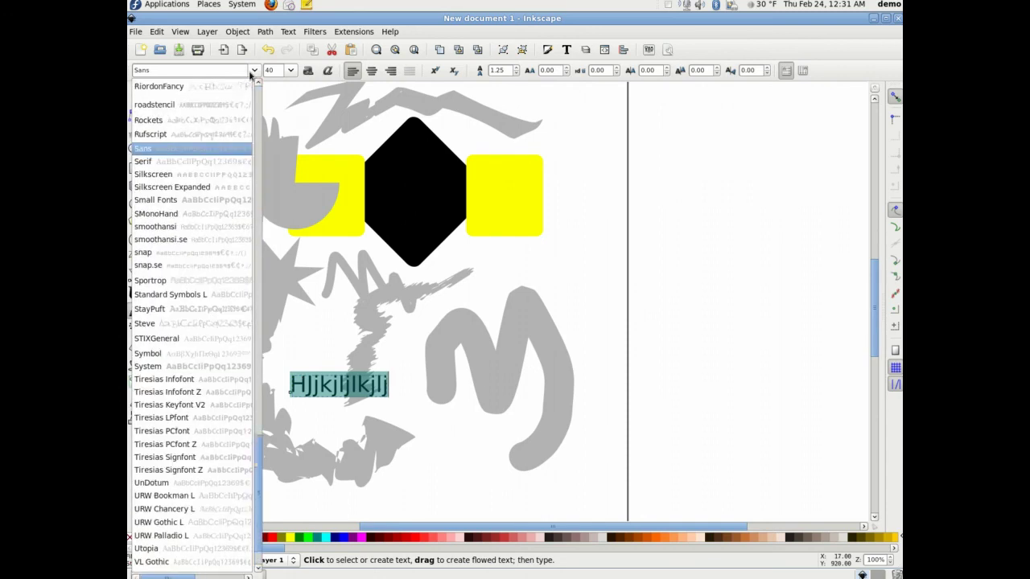
left_click(185, 149)
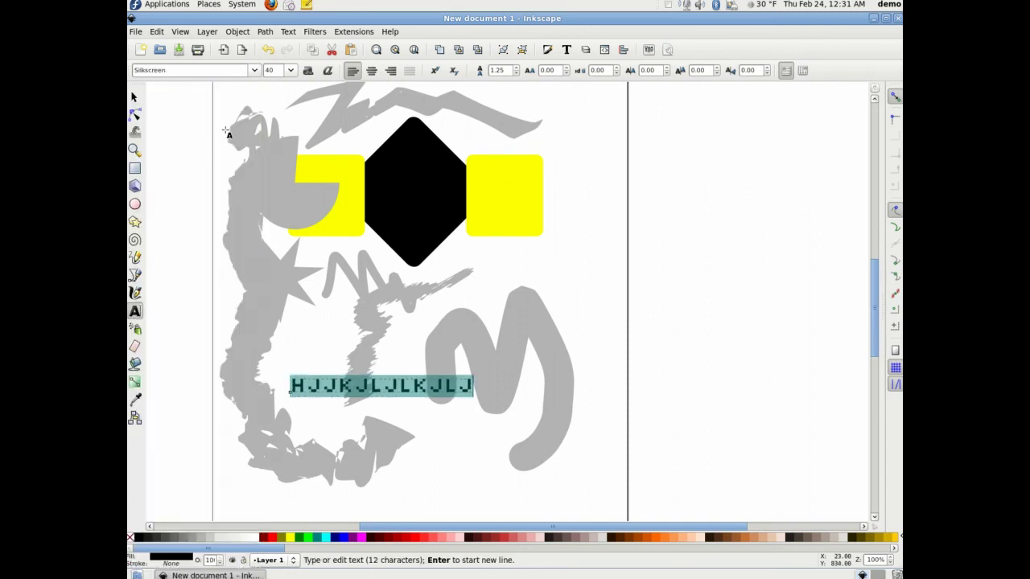
left_click(290, 70)
left_click(265, 210)
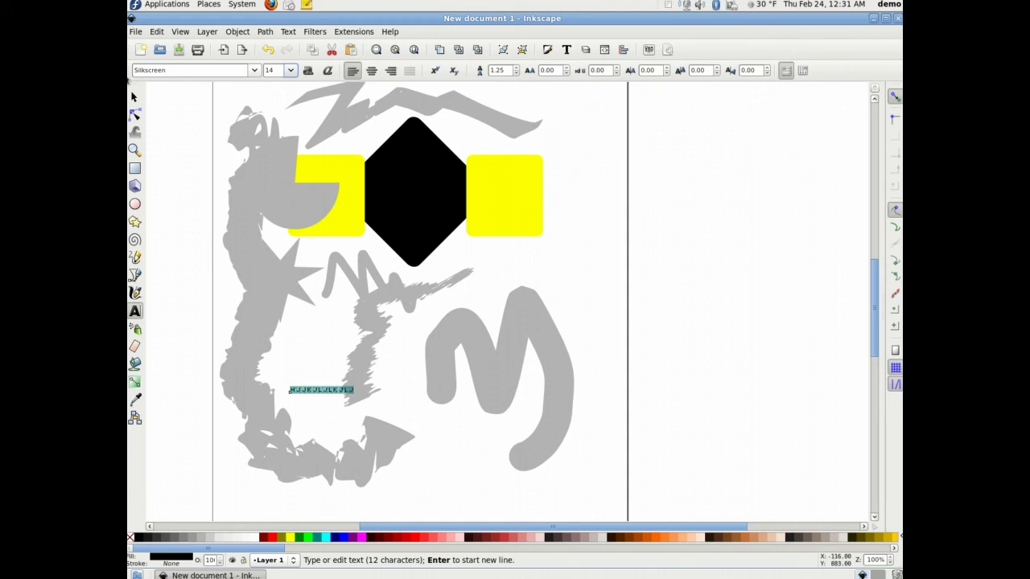
Switch through the Selector, Text, Calligraphy and Bezier tools to compare their options, ending on the freehand Pencil tool.
left_click(134, 96)
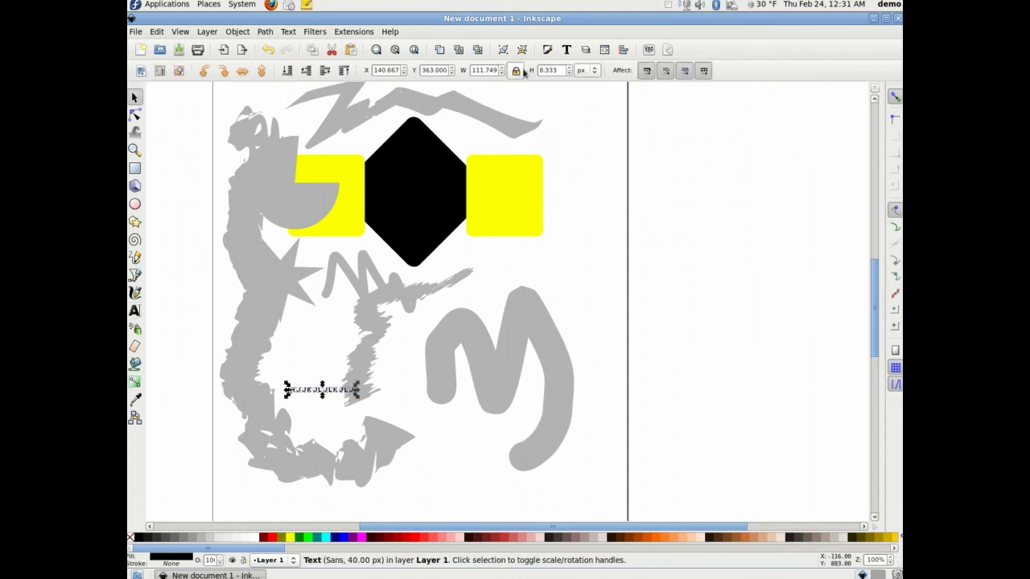
left_click(134, 310)
left_click(135, 293)
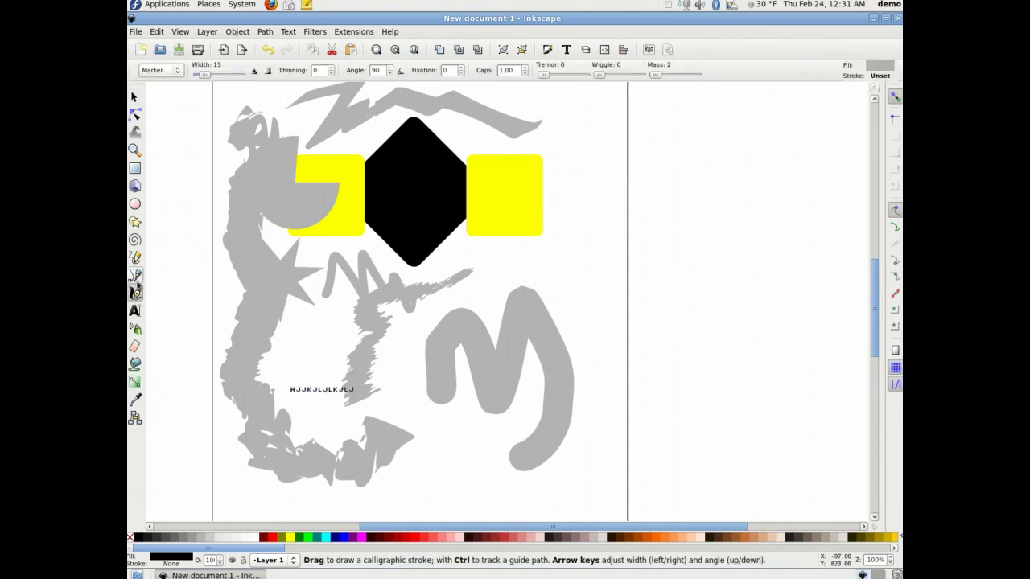
left_click(134, 275)
left_click(135, 258)
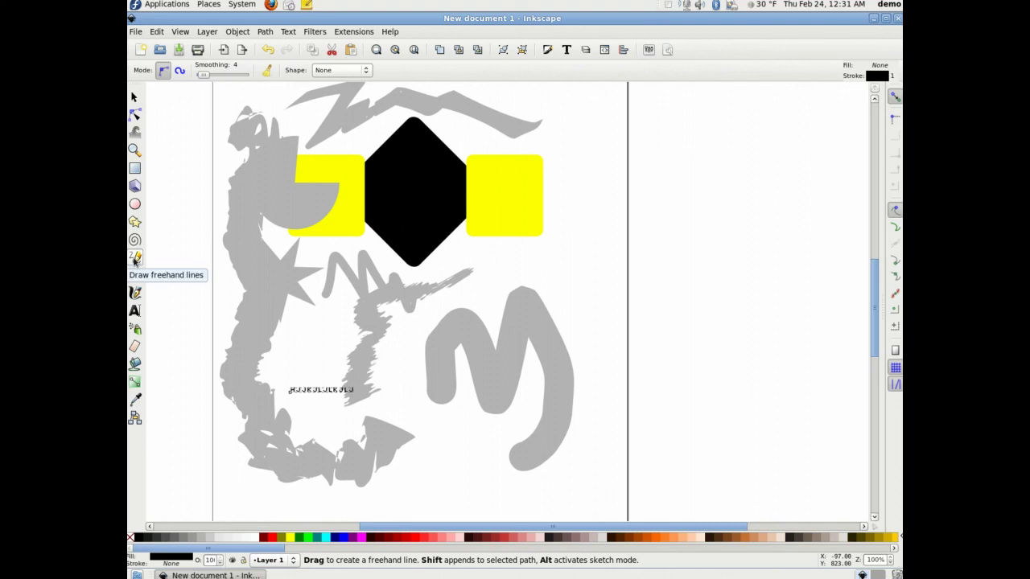